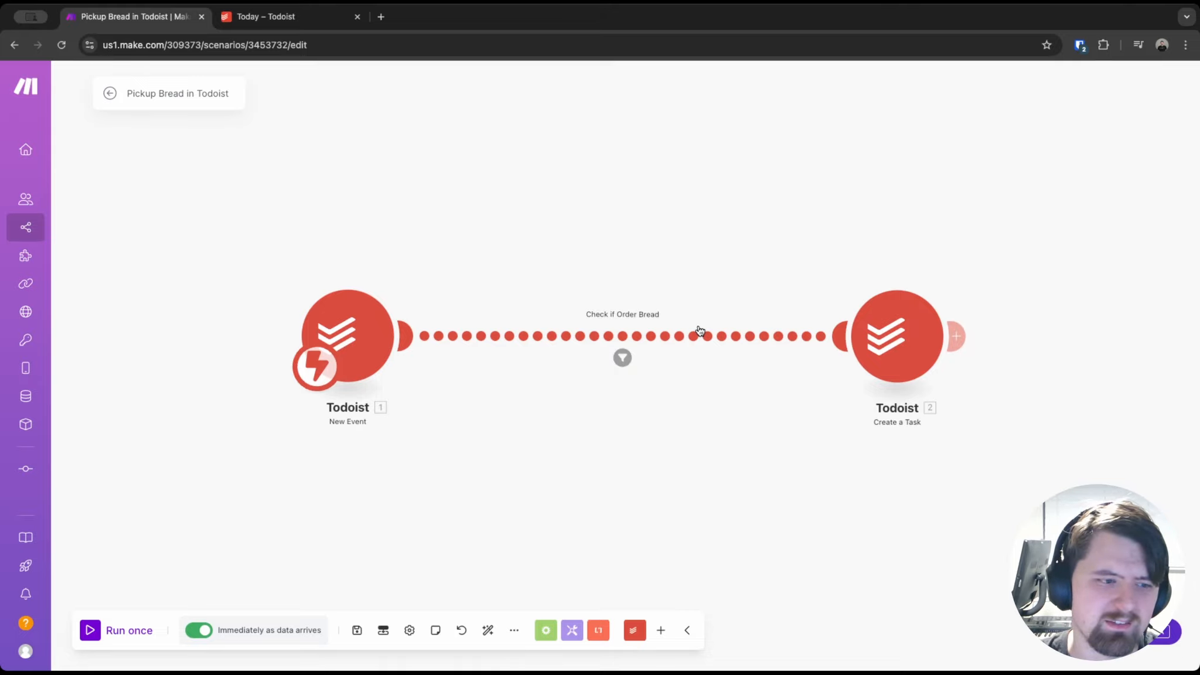
Insert an empty module between the two Todoist modules and browse the task and list actions offered by TickTick
right_click(679, 335)
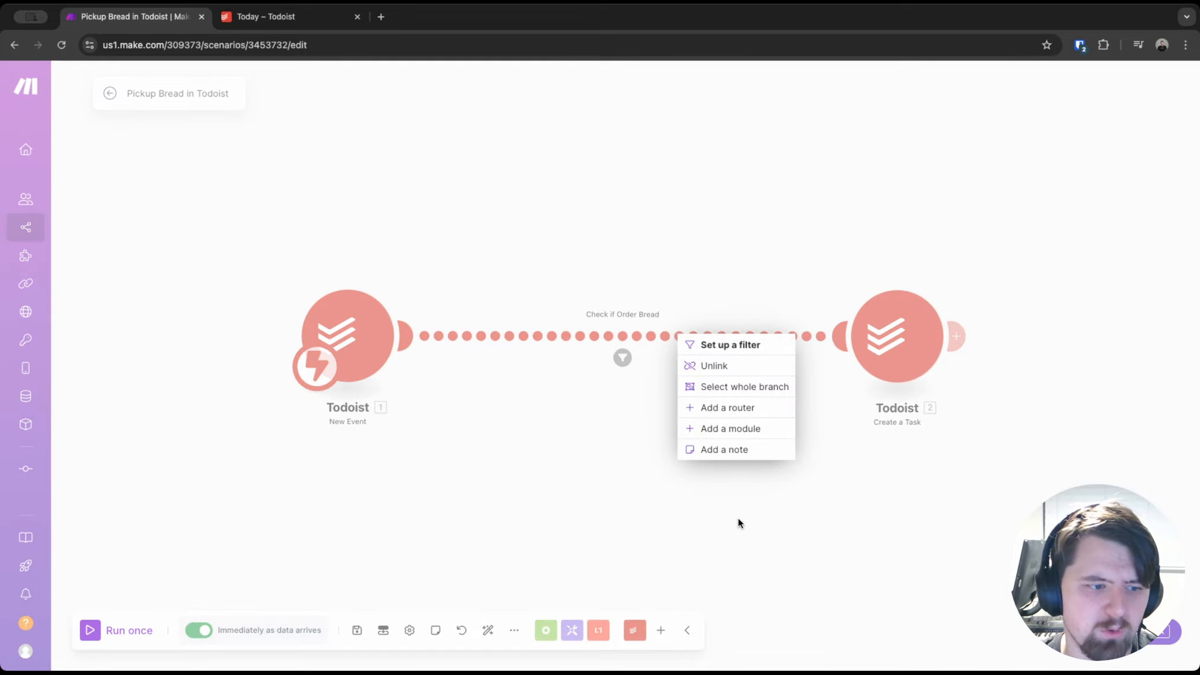
click(738, 426)
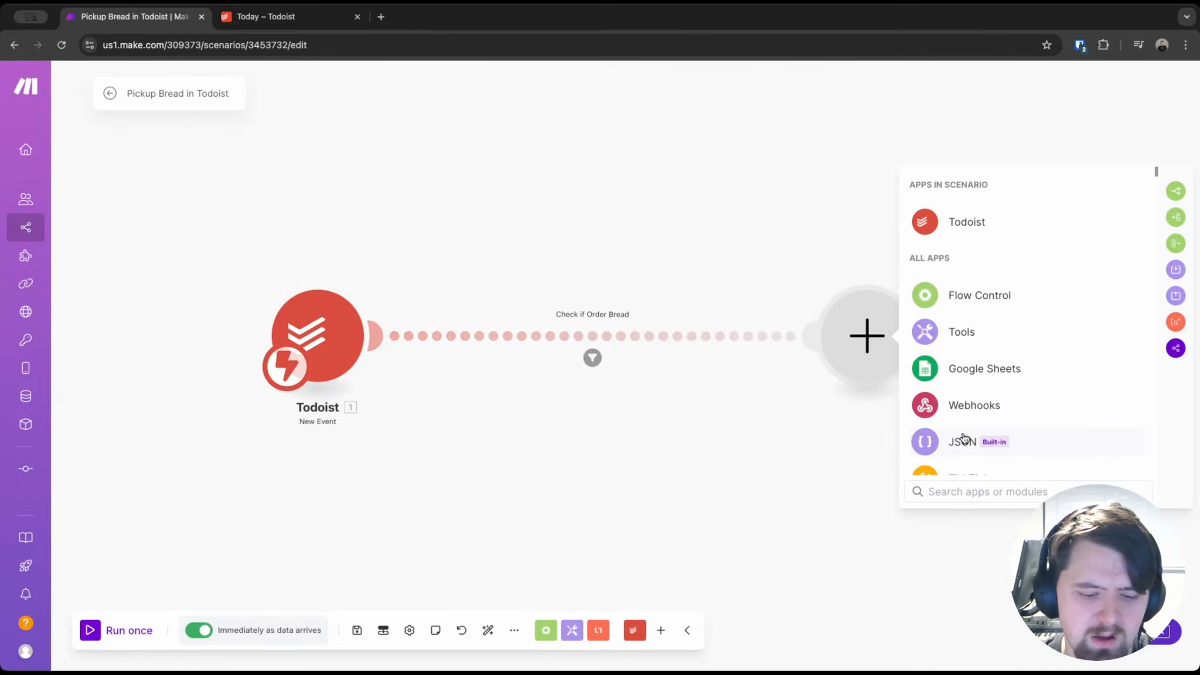
text(tick)
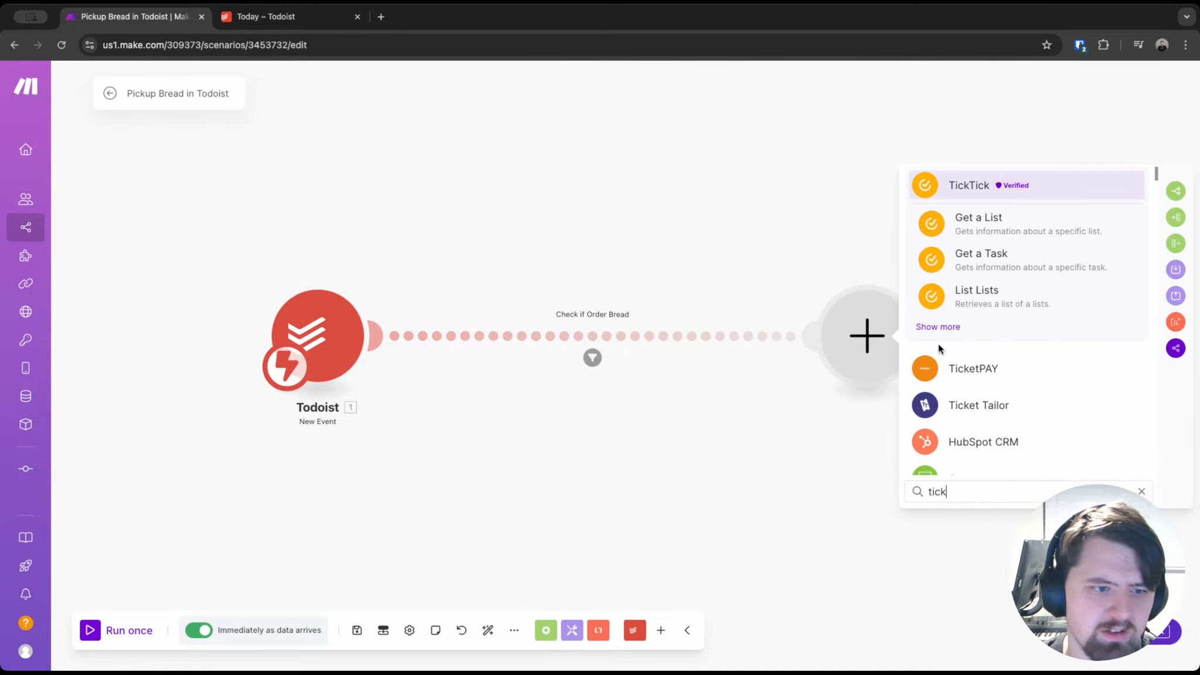
click(944, 330)
scroll(993, 270, down, 2)
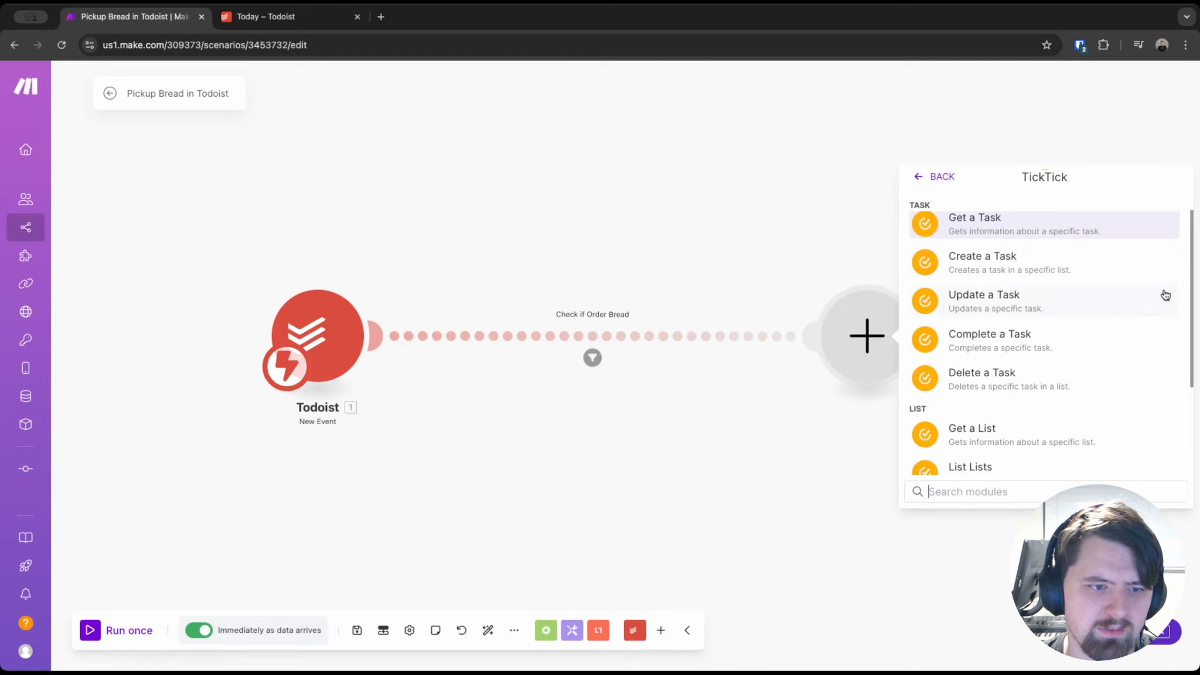
scroll(1021, 398, down, 1)
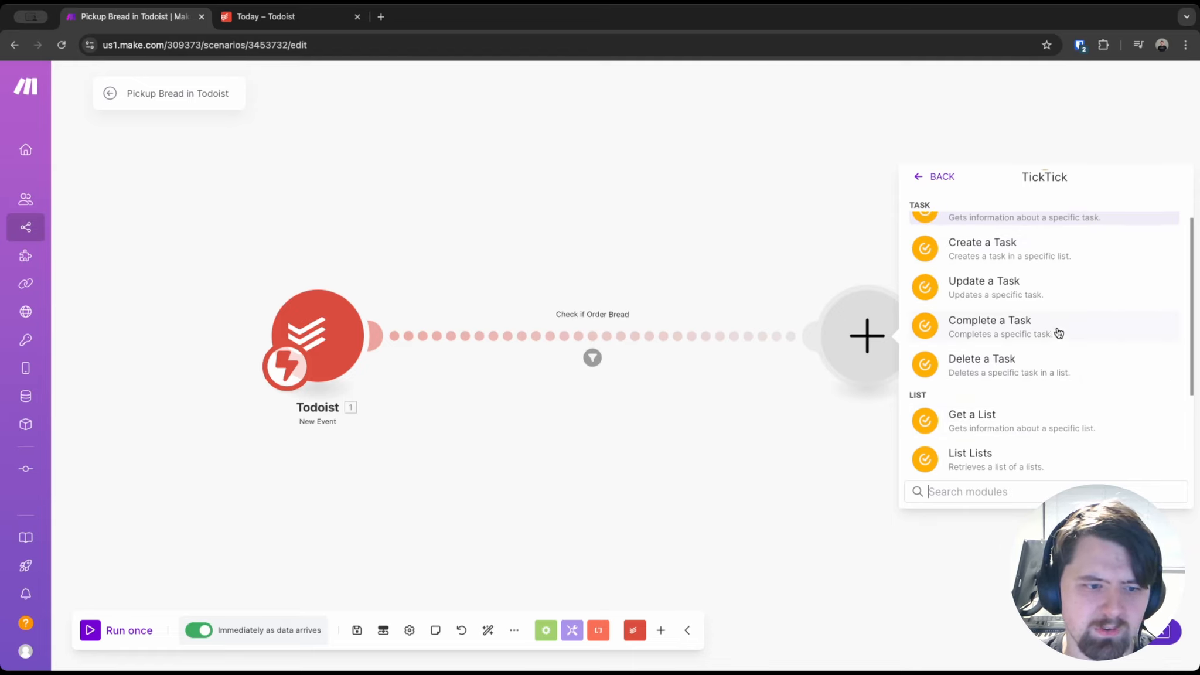
scroll(1009, 330, down, 4)
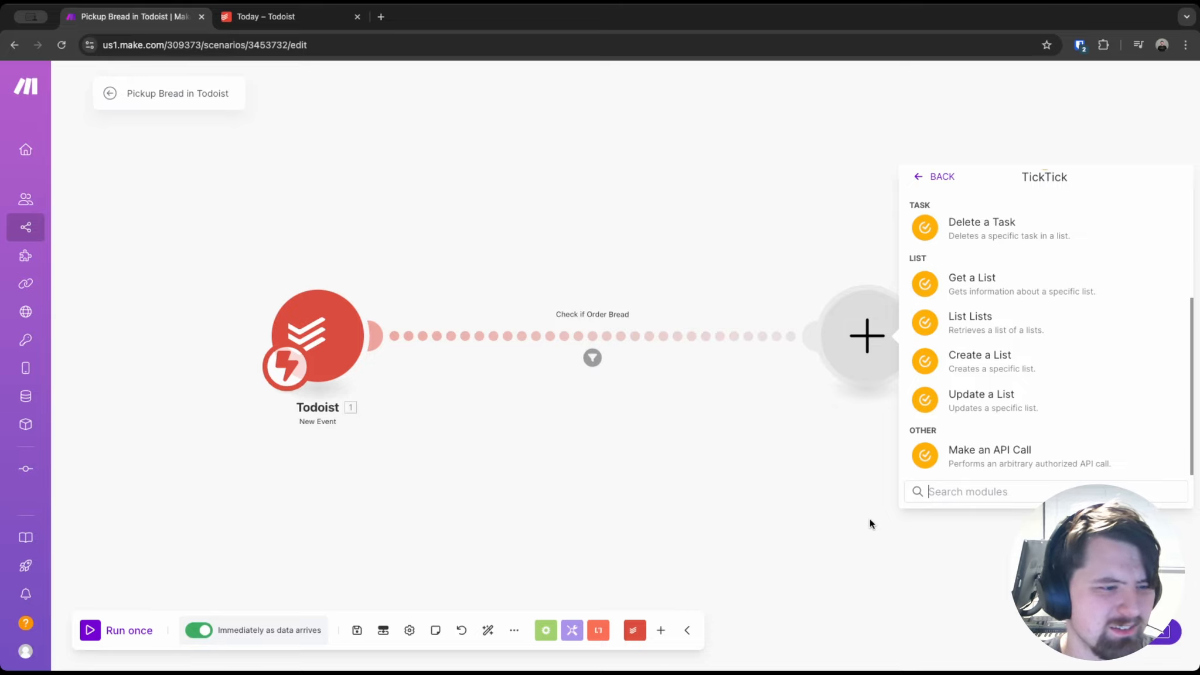
Delete the empty placeholder module from between the two Todoist modules
right_click(877, 328)
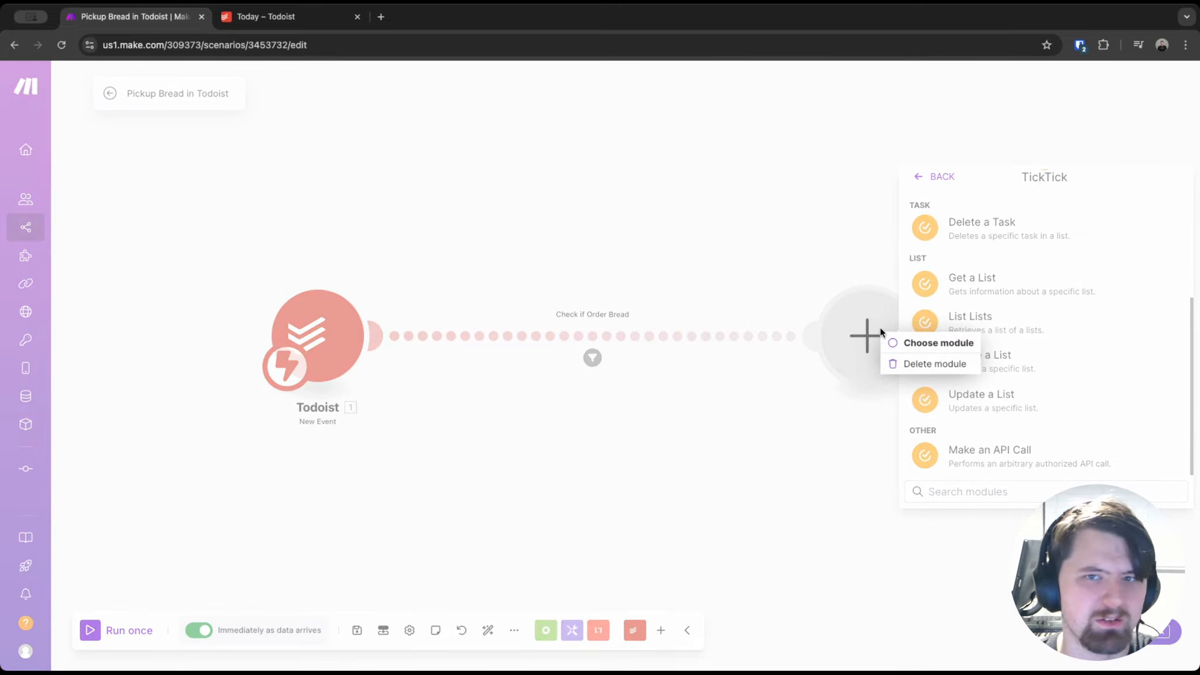
click(892, 364)
click(891, 365)
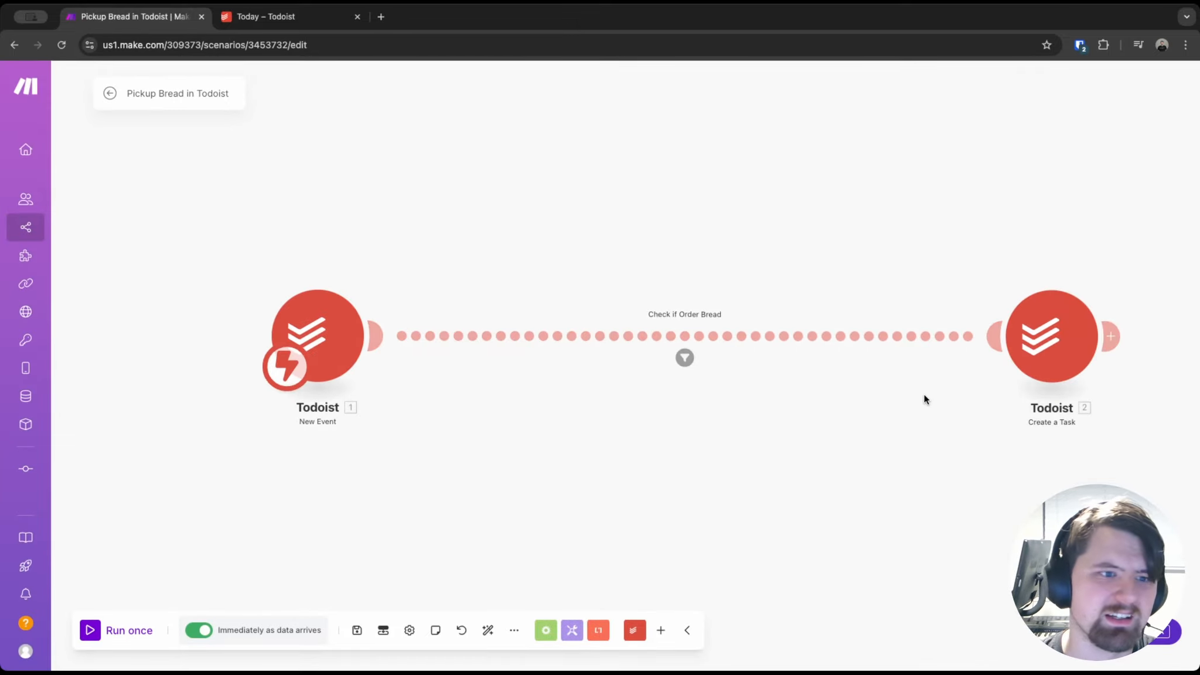
Reposition the New Event and Create a Task modules so they sit closer together on the canvas
drag(1080, 337, 1050, 333)
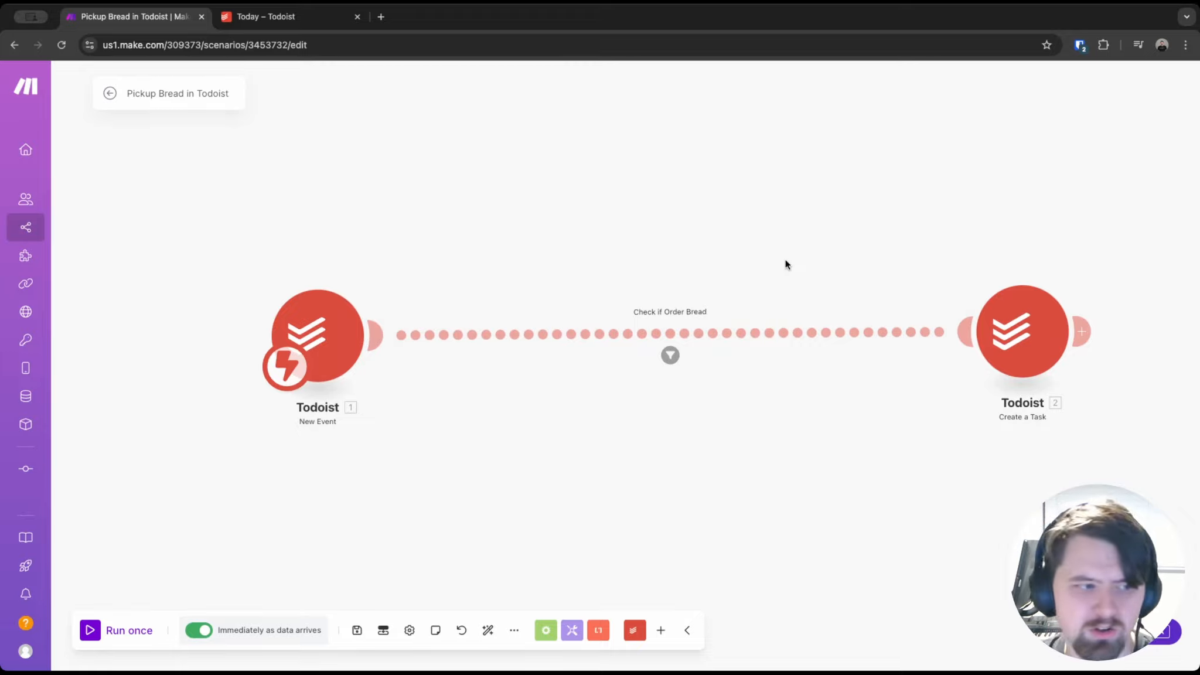
drag(344, 349, 376, 346)
drag(1030, 341, 867, 341)
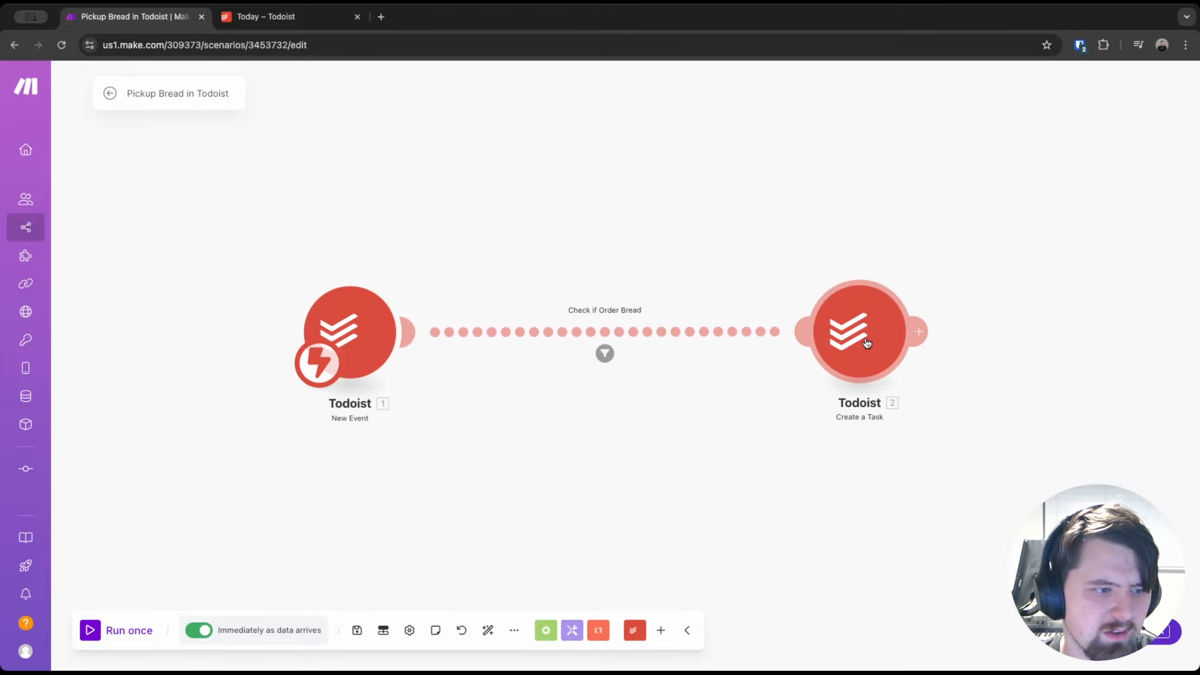
Delete the scenario's existing trigger and add a new Todoist New Event trigger in its place
right_click(352, 326)
click(417, 479)
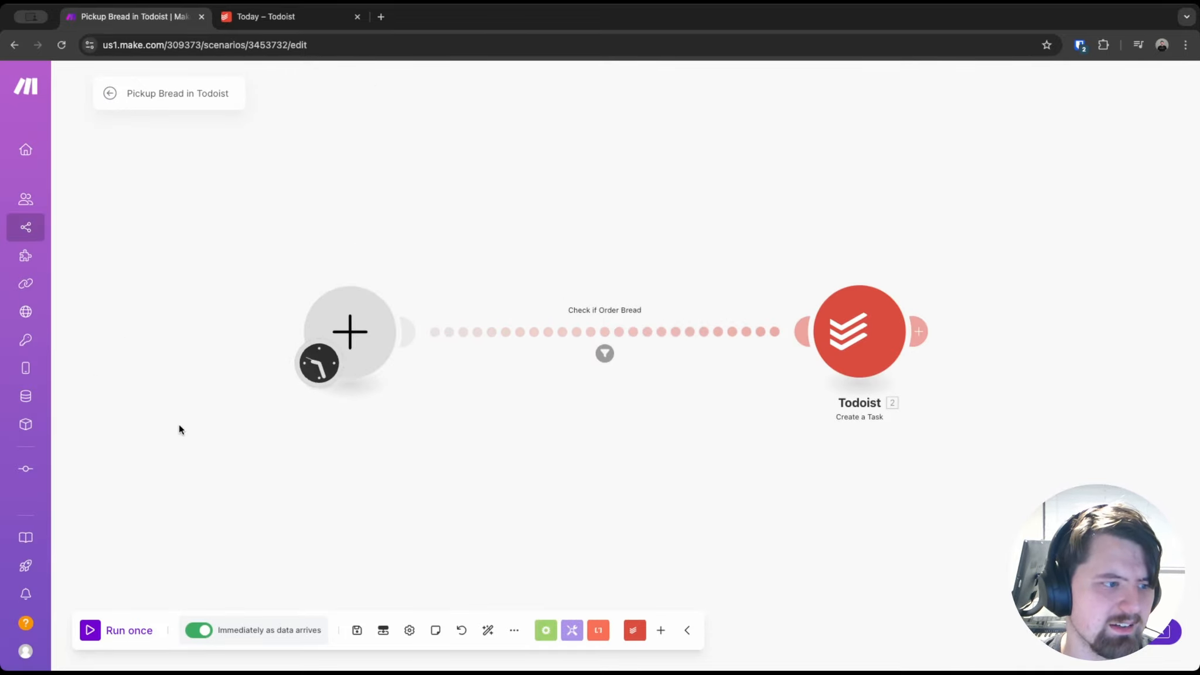
click(335, 327)
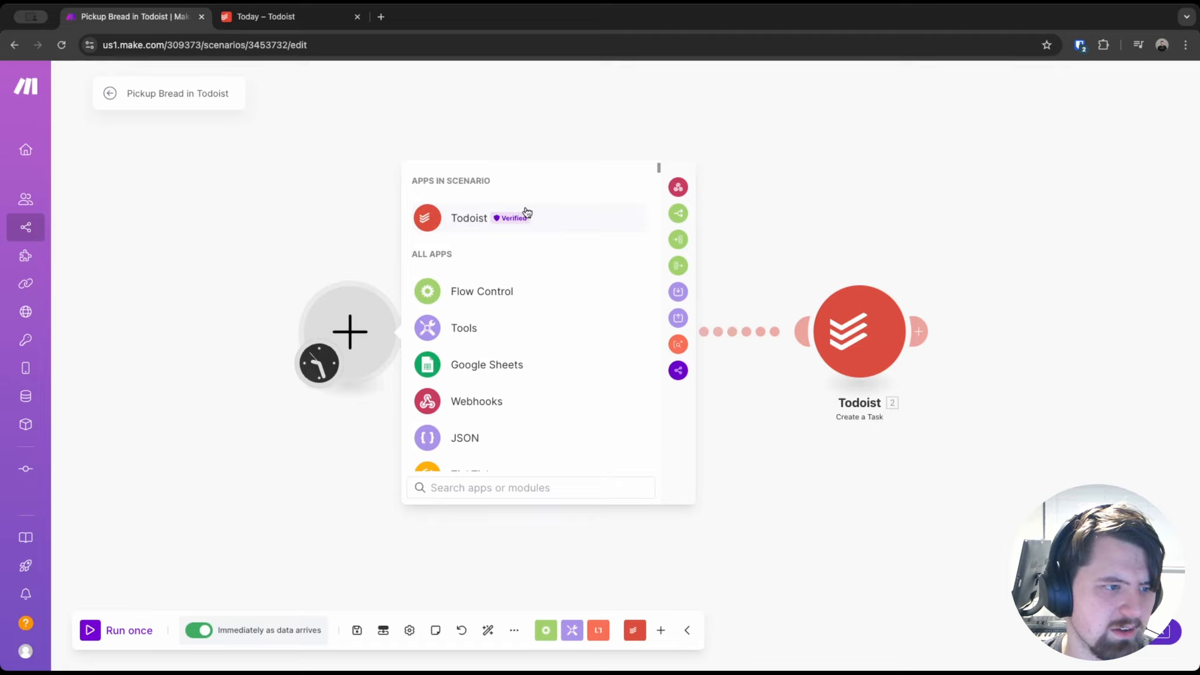
click(520, 229)
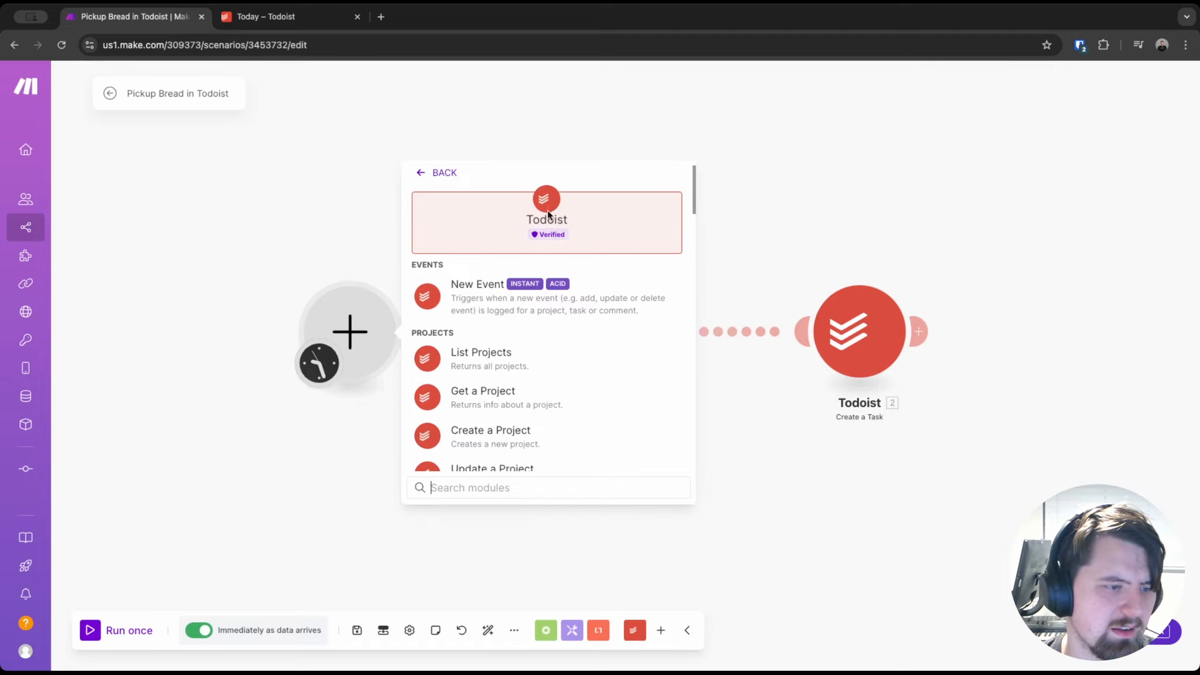
click(472, 295)
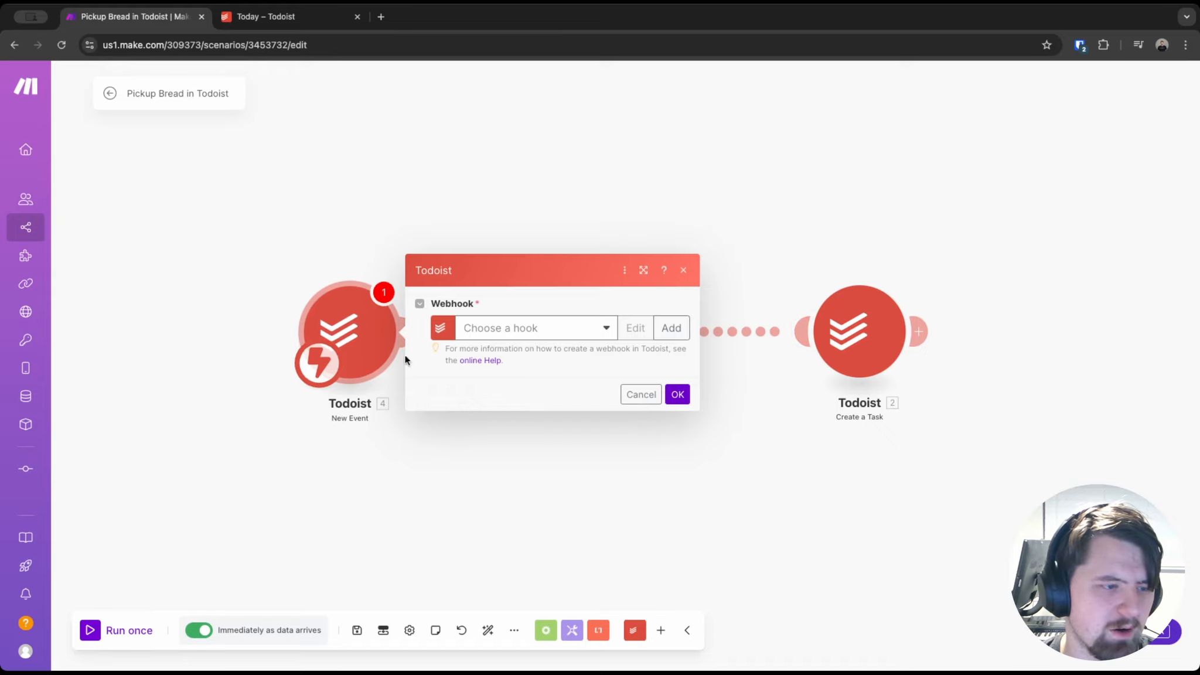
Create the trigger's webhook "My todoist-item webhook 2" with My Todoist connection, watching only the Task completed event, and accept the module
click(670, 328)
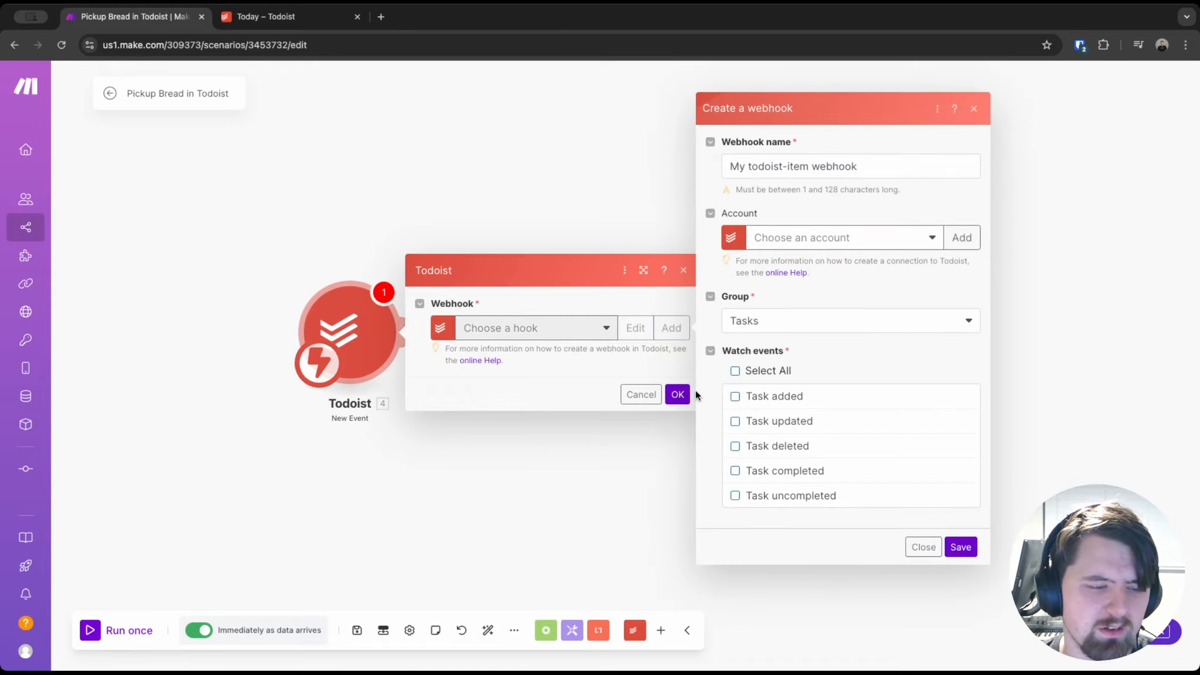
click(812, 247)
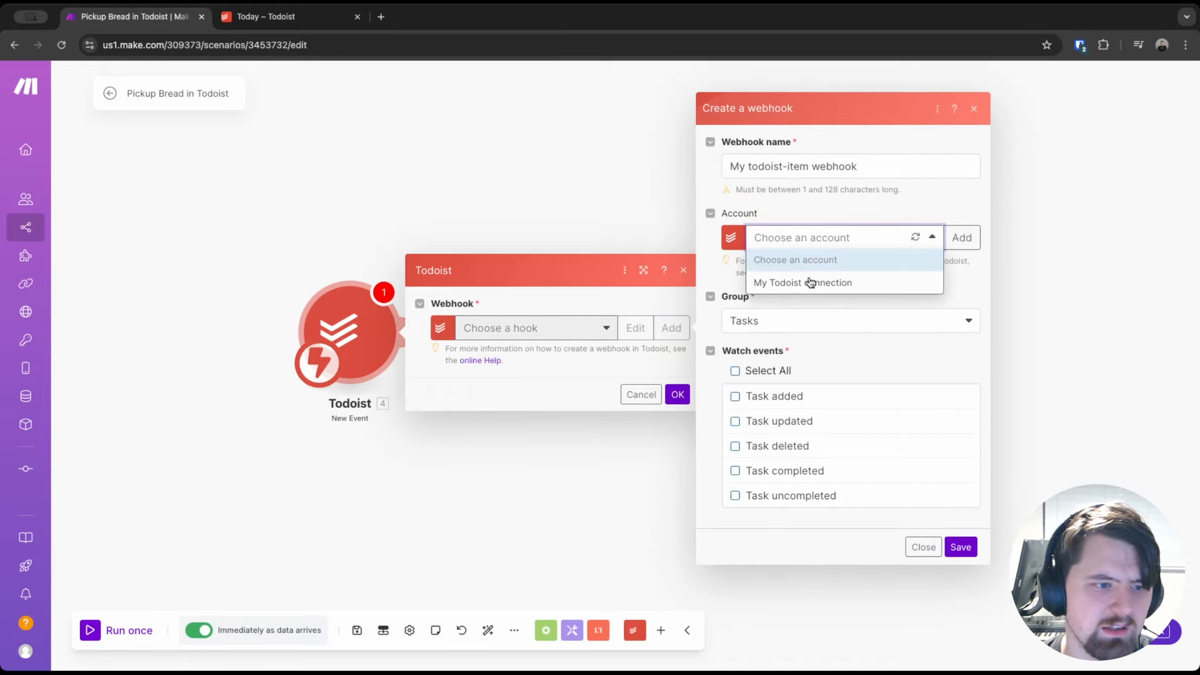
click(808, 280)
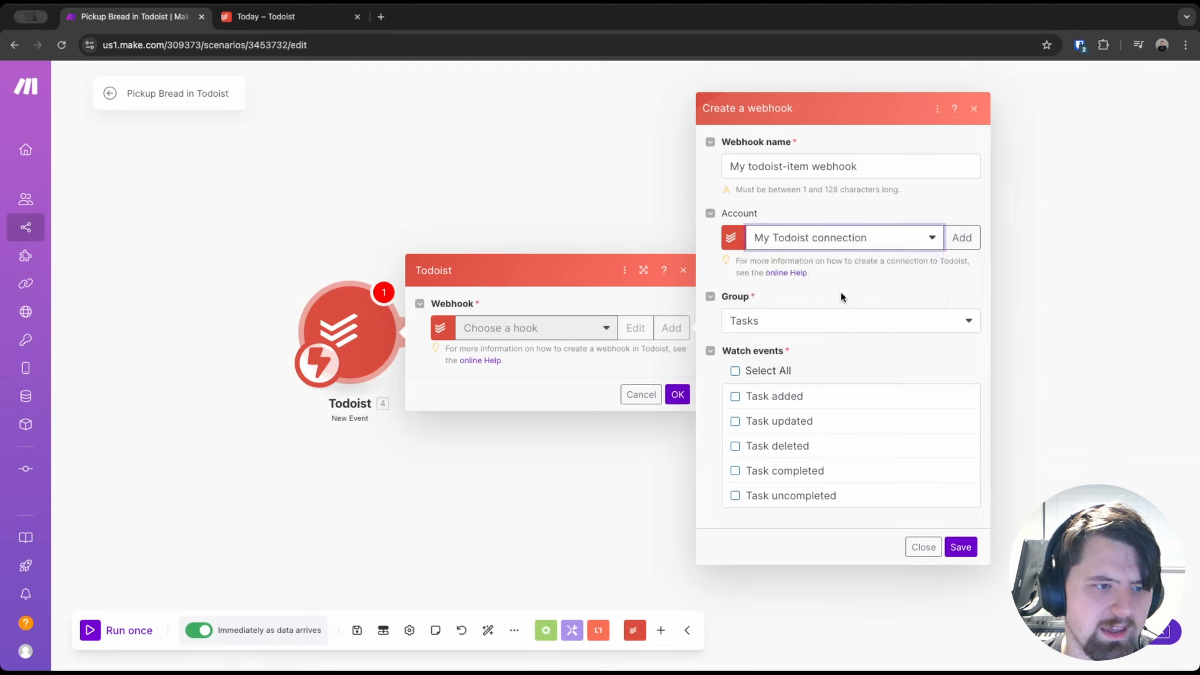
click(919, 183)
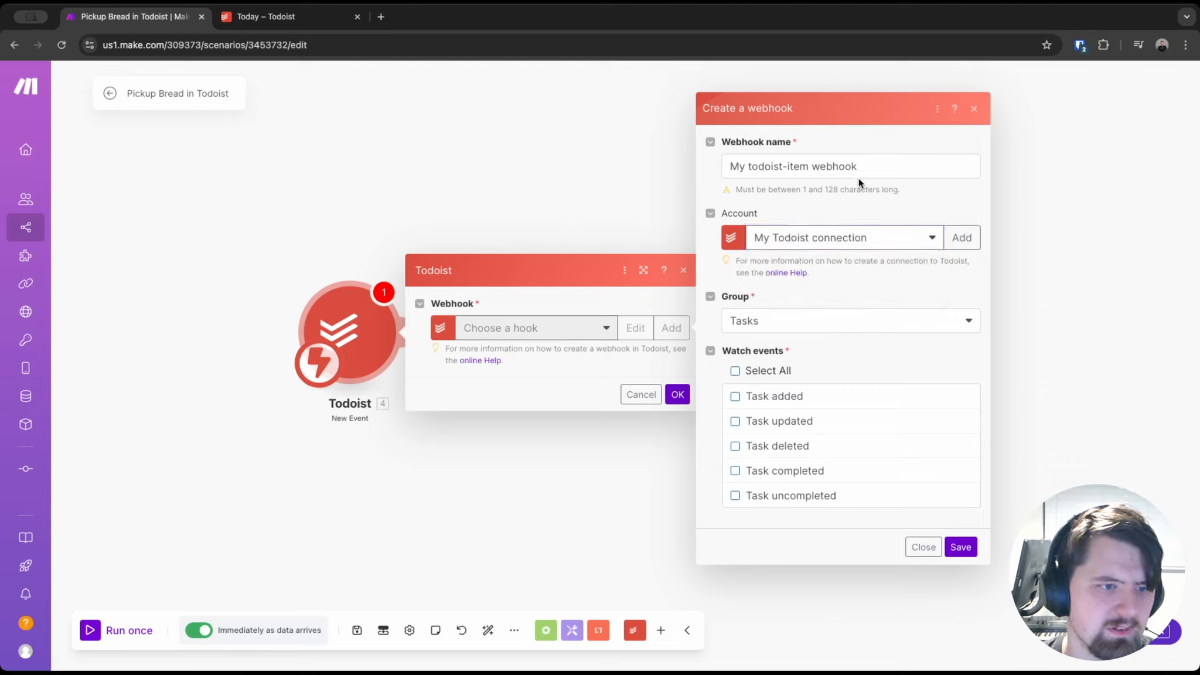
click(885, 166)
text(2)
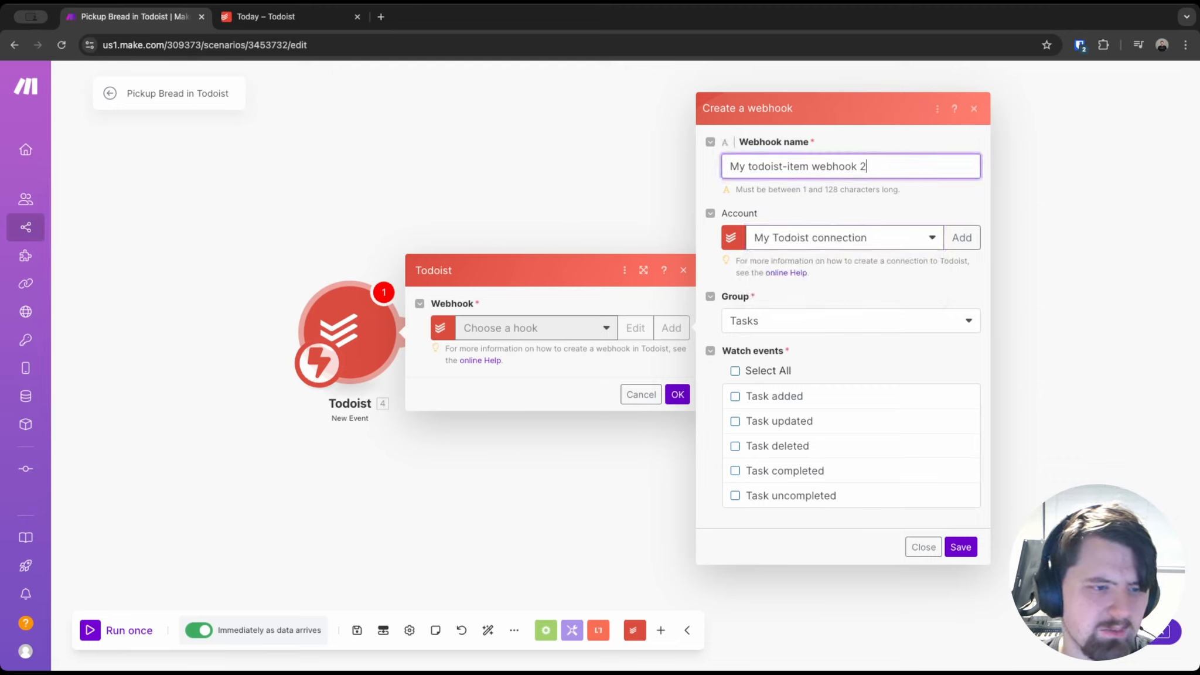
click(887, 301)
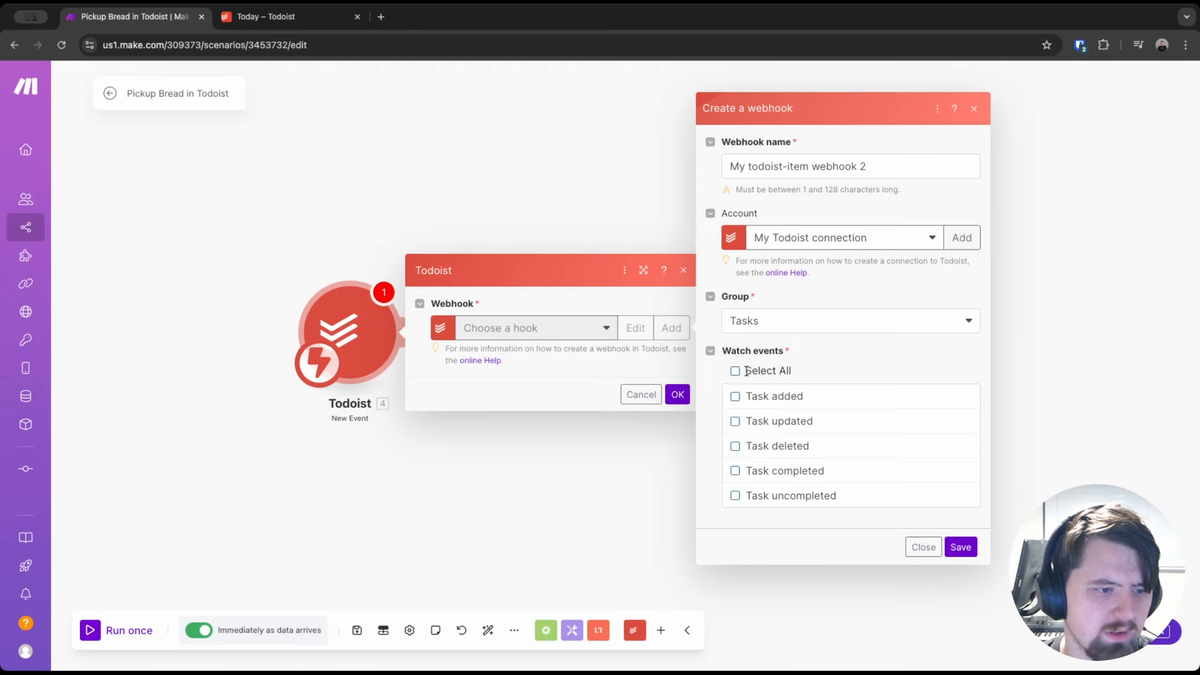
click(735, 471)
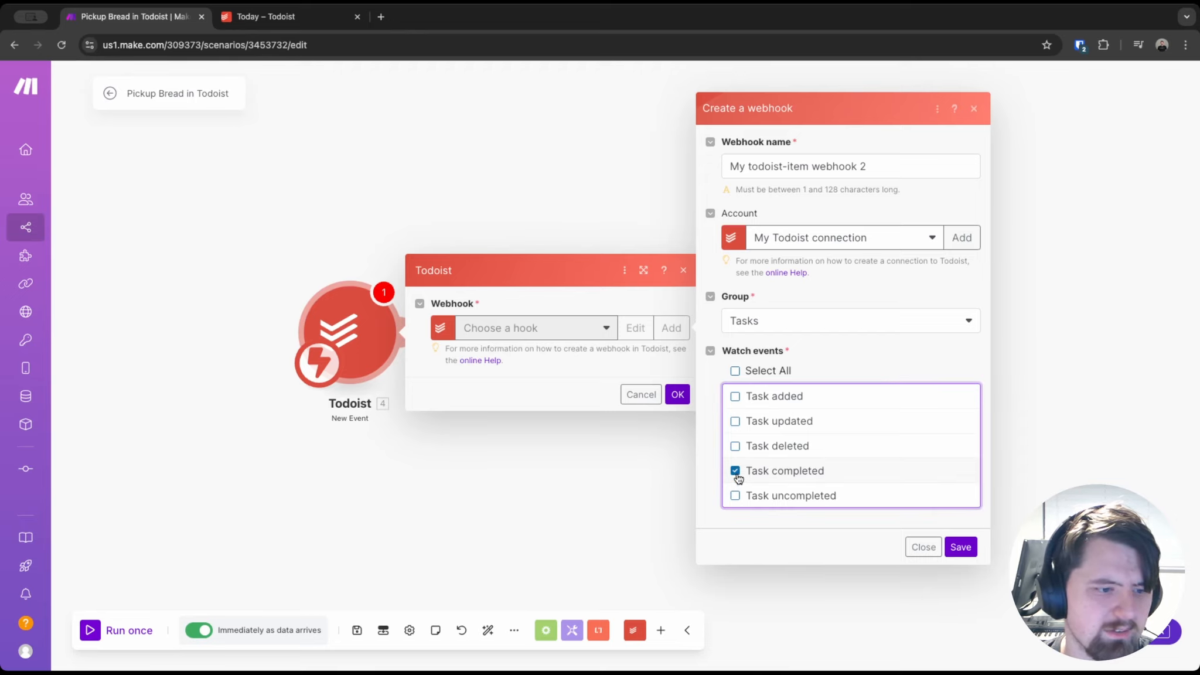
click(959, 547)
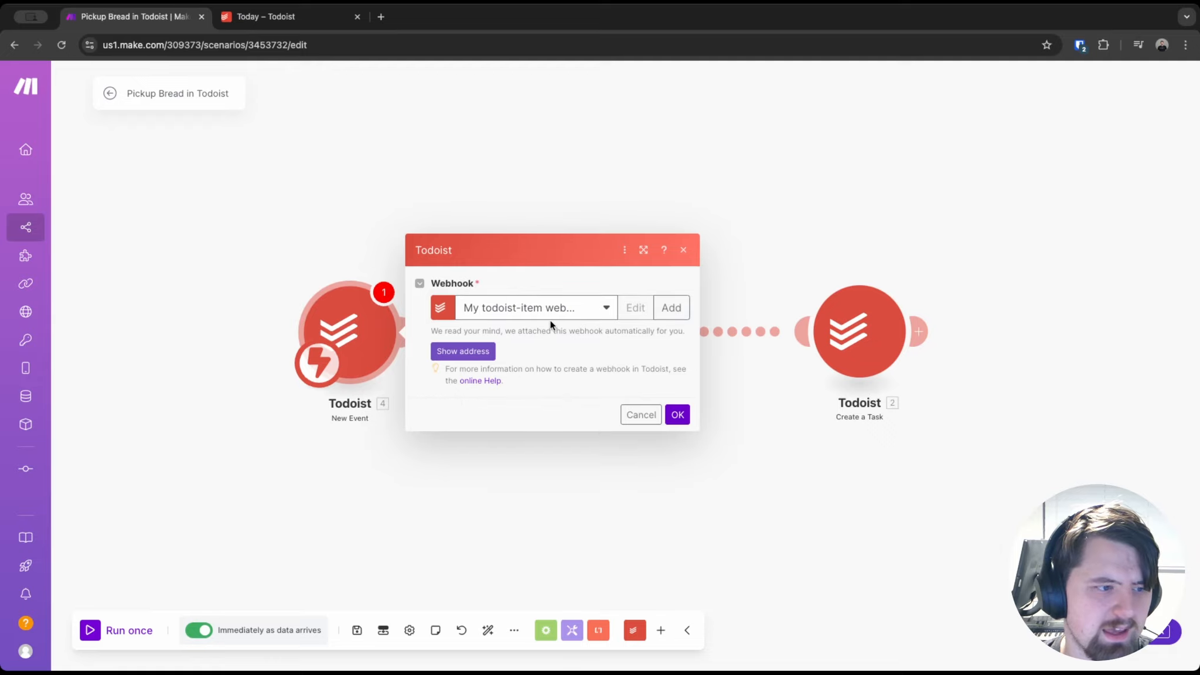
click(676, 415)
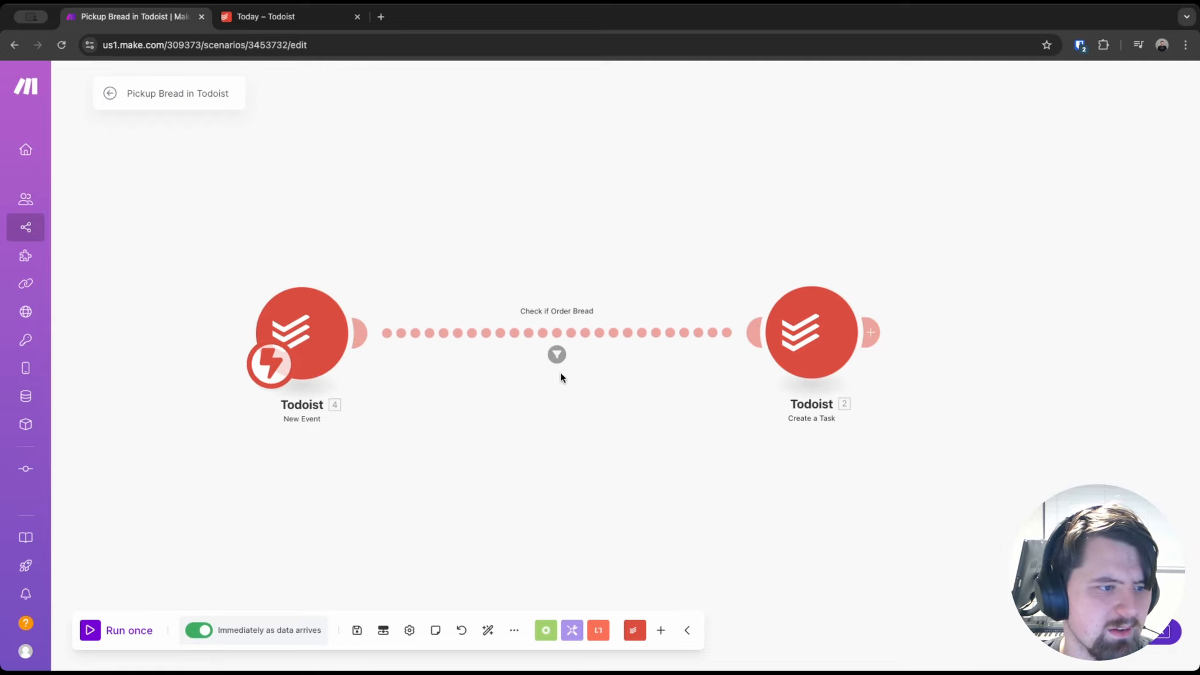
In the Check if Order Bread filter, replace the condition's left-hand value with the new trigger's Content field and save the filter
click(545, 335)
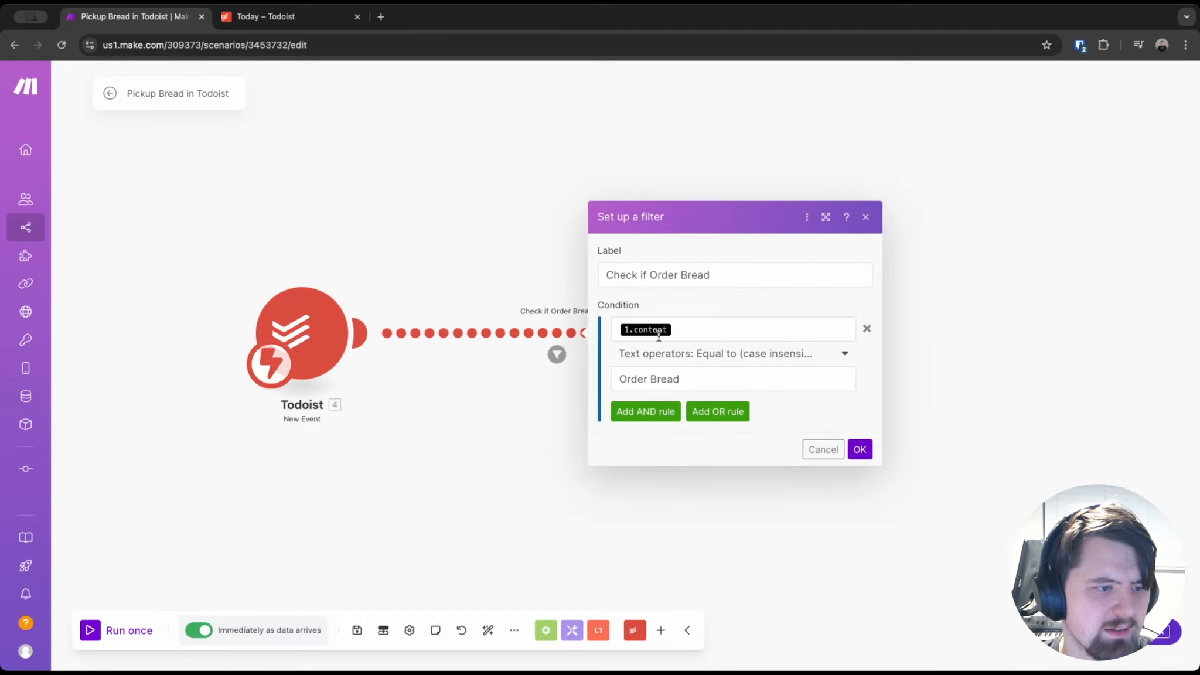
click(659, 333)
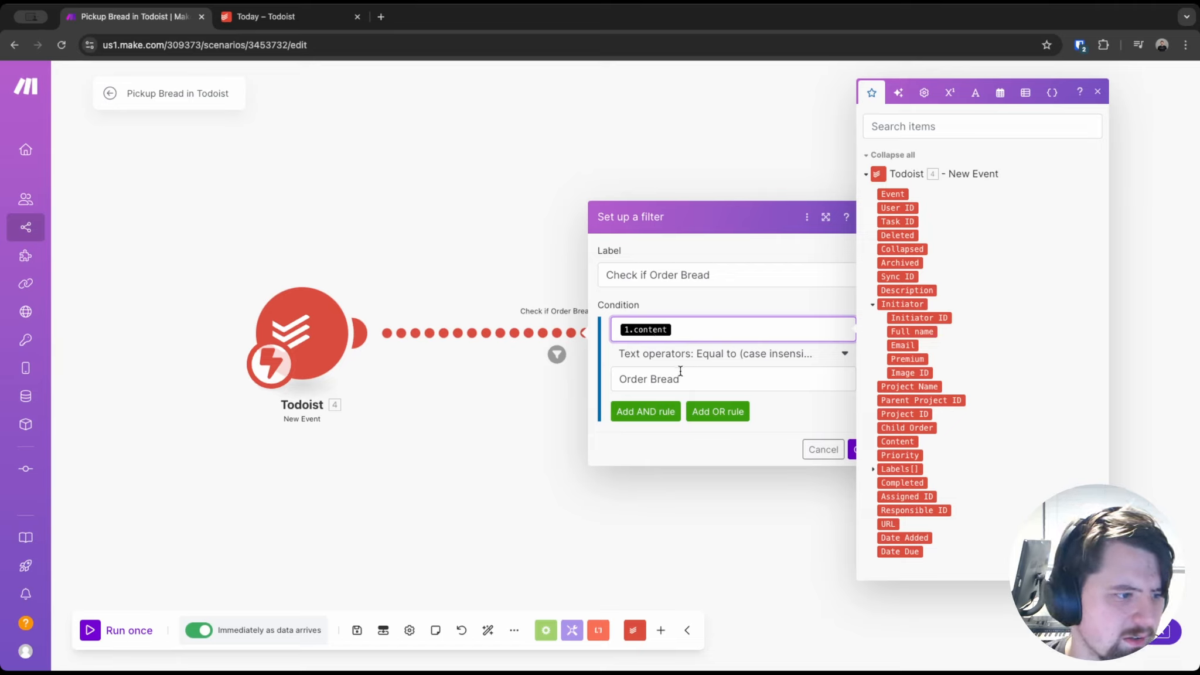
key(BackSpace)
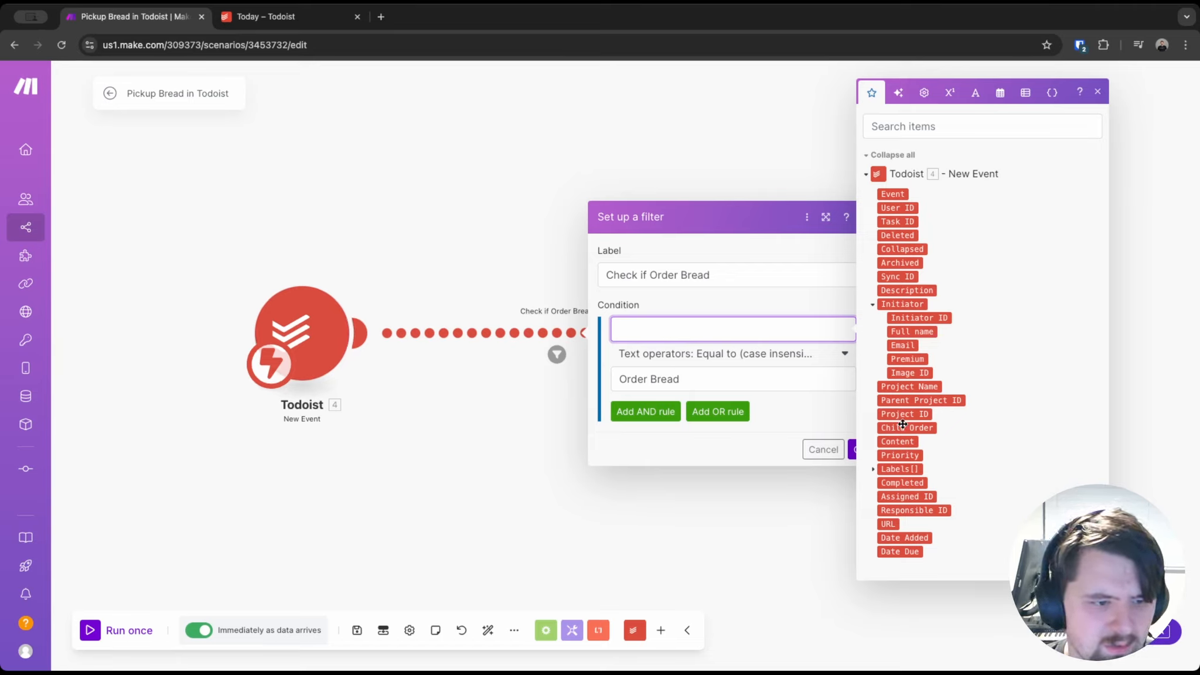
drag(895, 444, 717, 322)
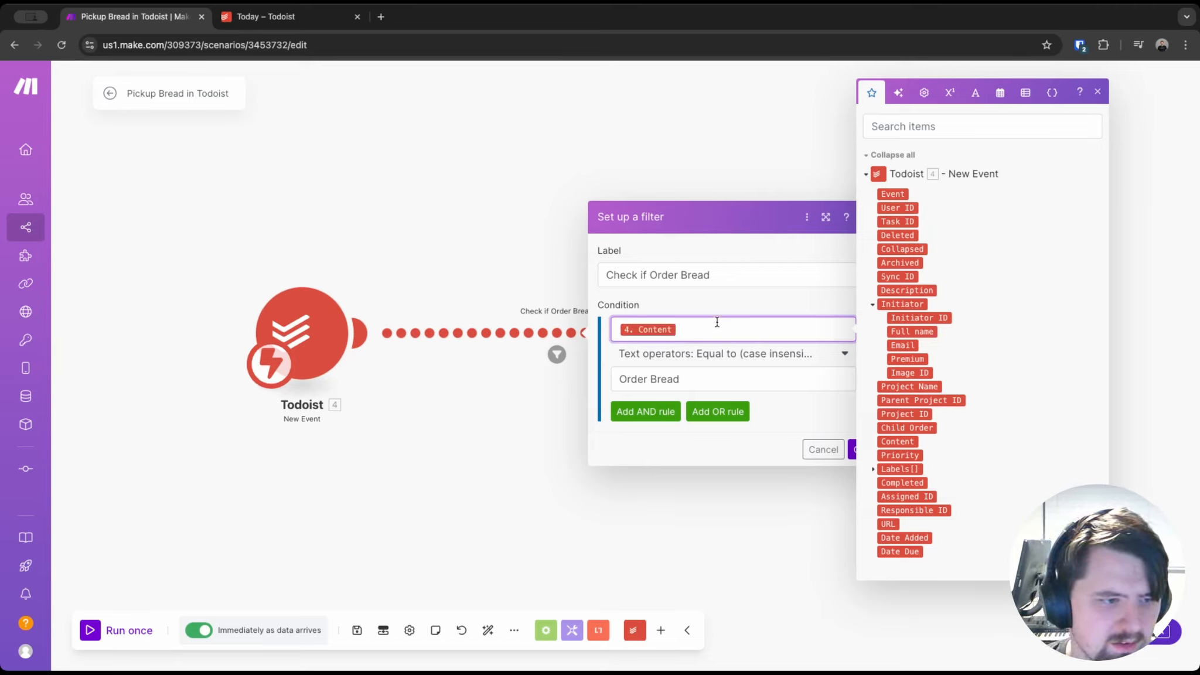
click(607, 353)
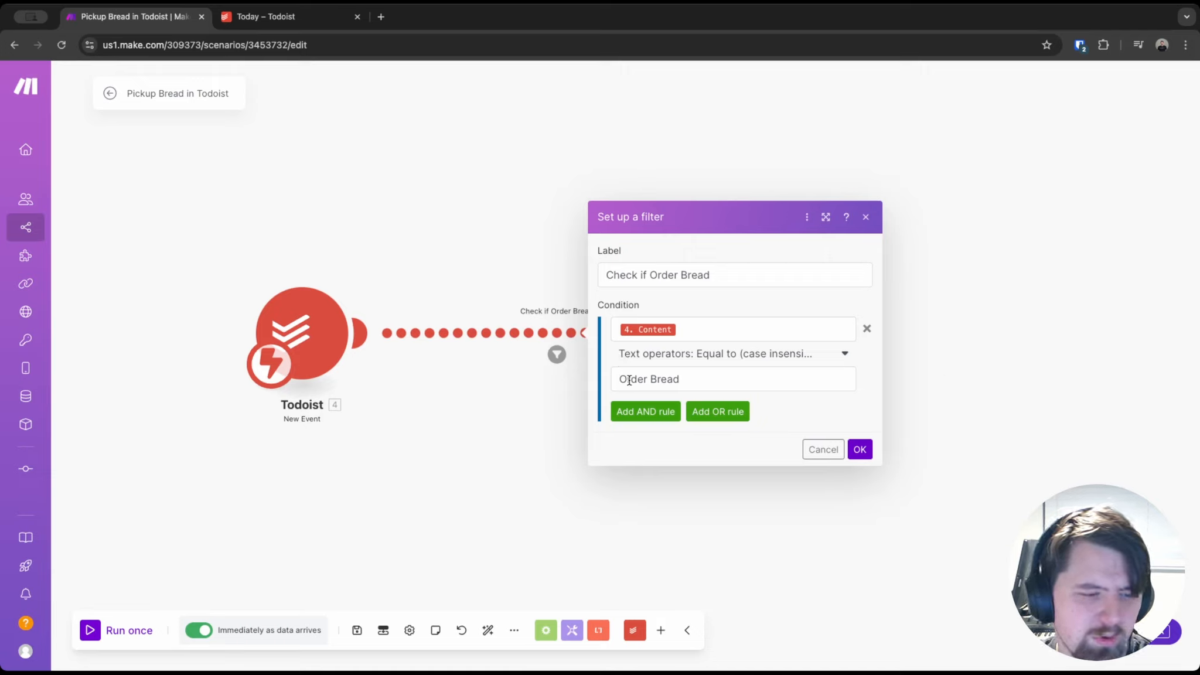
click(772, 357)
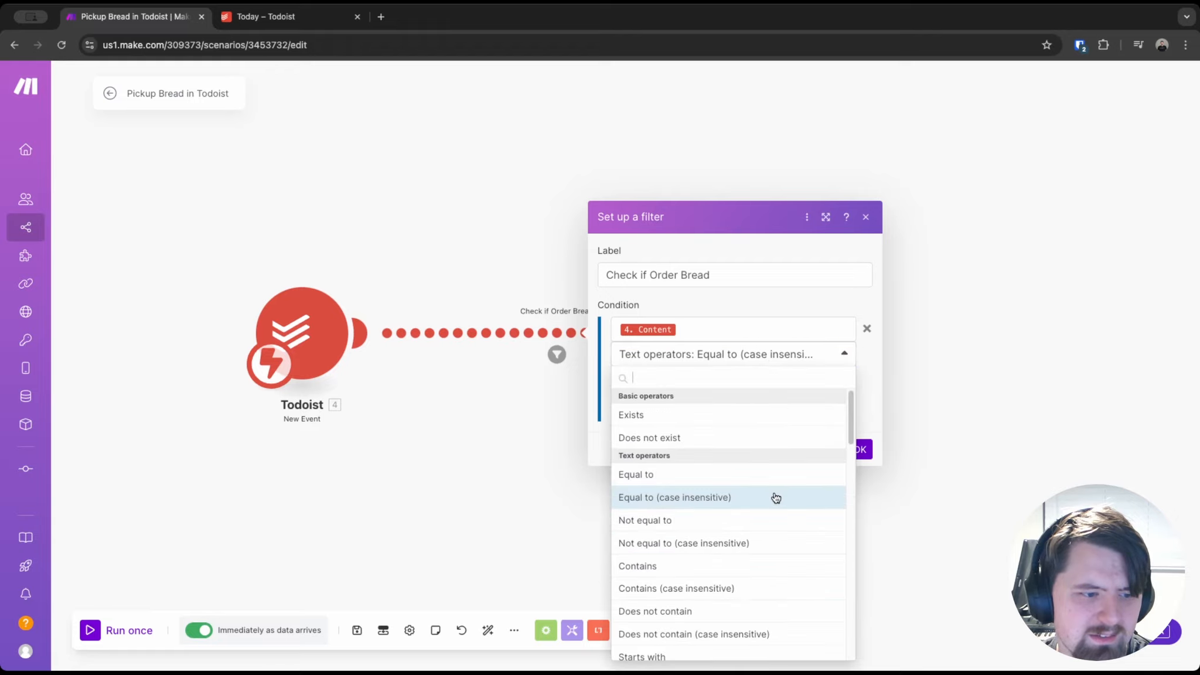
click(815, 359)
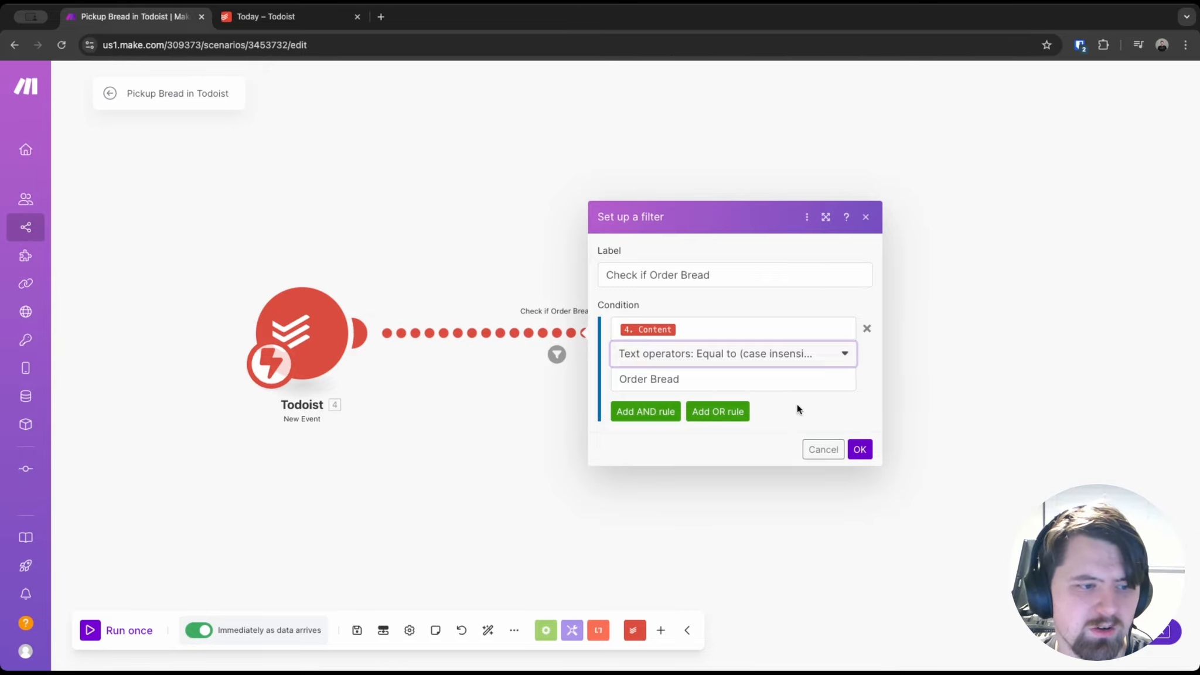
click(860, 449)
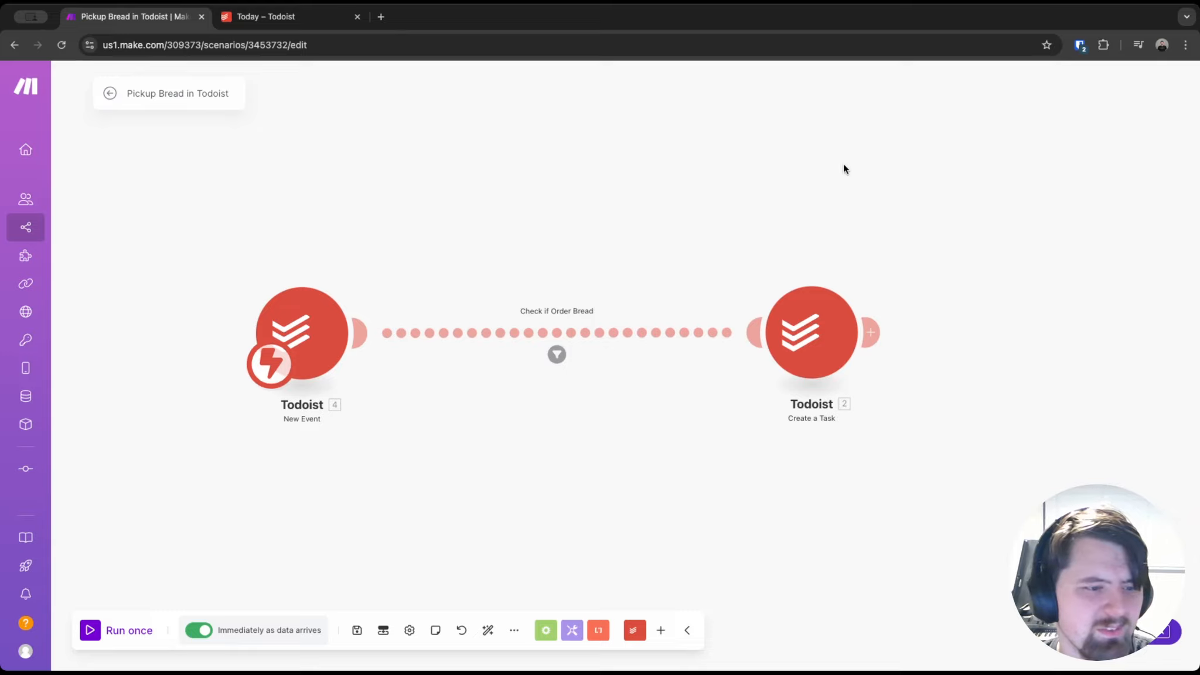
Examine the Create a Task module's settings, including its content, description, project, labels and due date
click(809, 326)
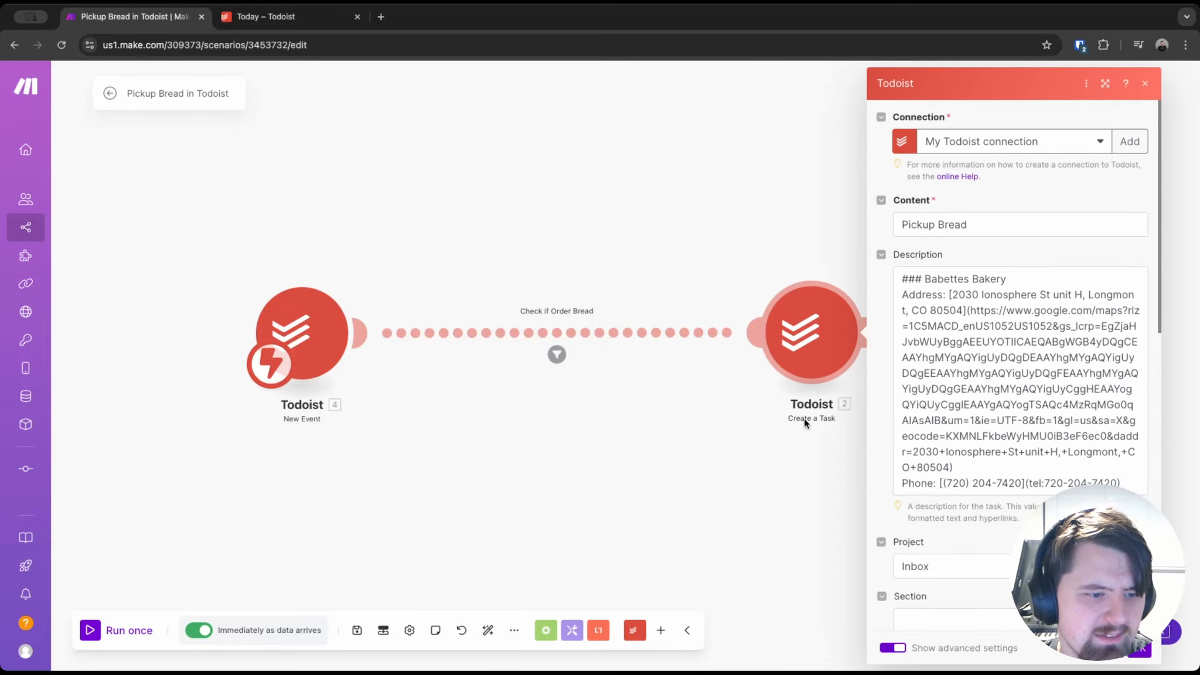
scroll(1038, 242, down, 5)
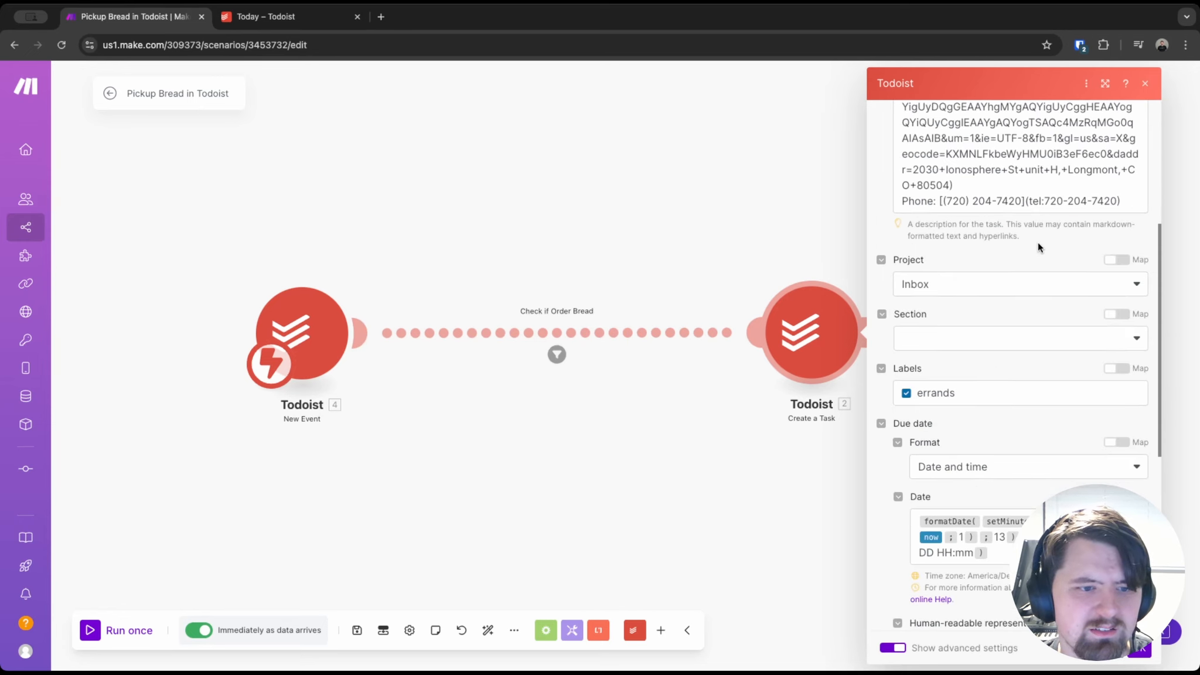
scroll(1037, 249, up, 5)
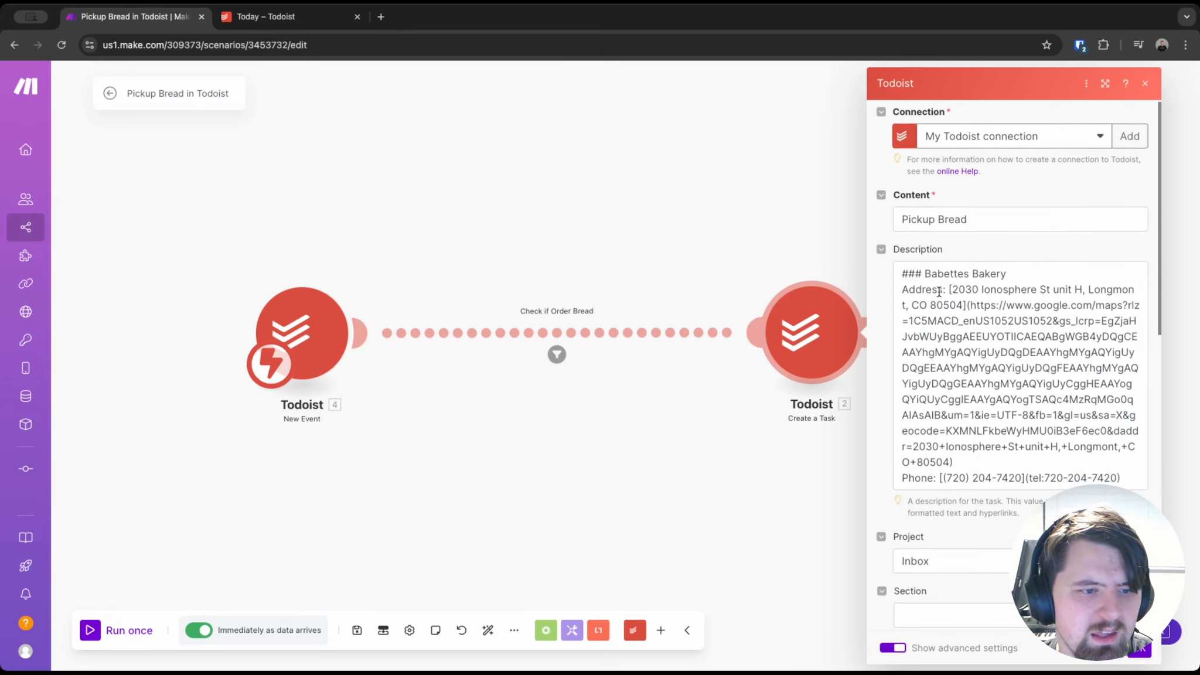
mouse_move(904, 219)
mouse_down()
mouse_move(976, 225)
mouse_move(911, 217)
mouse_up()
click(981, 225)
click(999, 205)
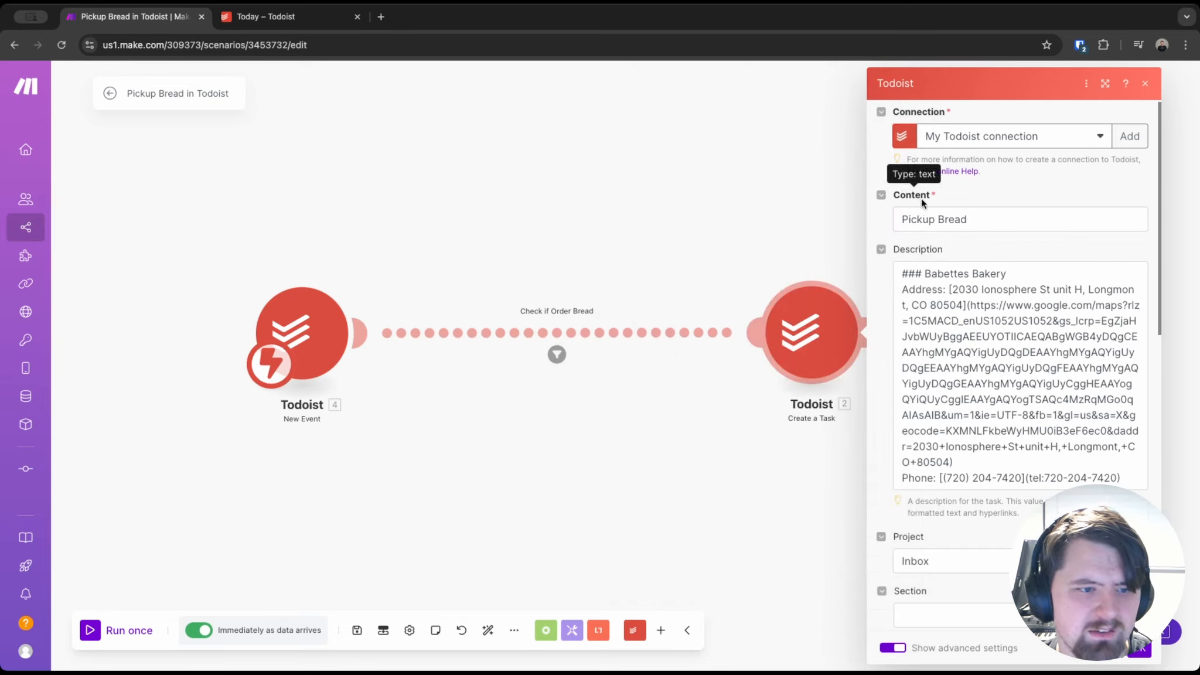
Examine the Markdown in the Create a Task module's description, including the bakery heading, the linked address and the linked phone number
scroll(978, 416, down, 2)
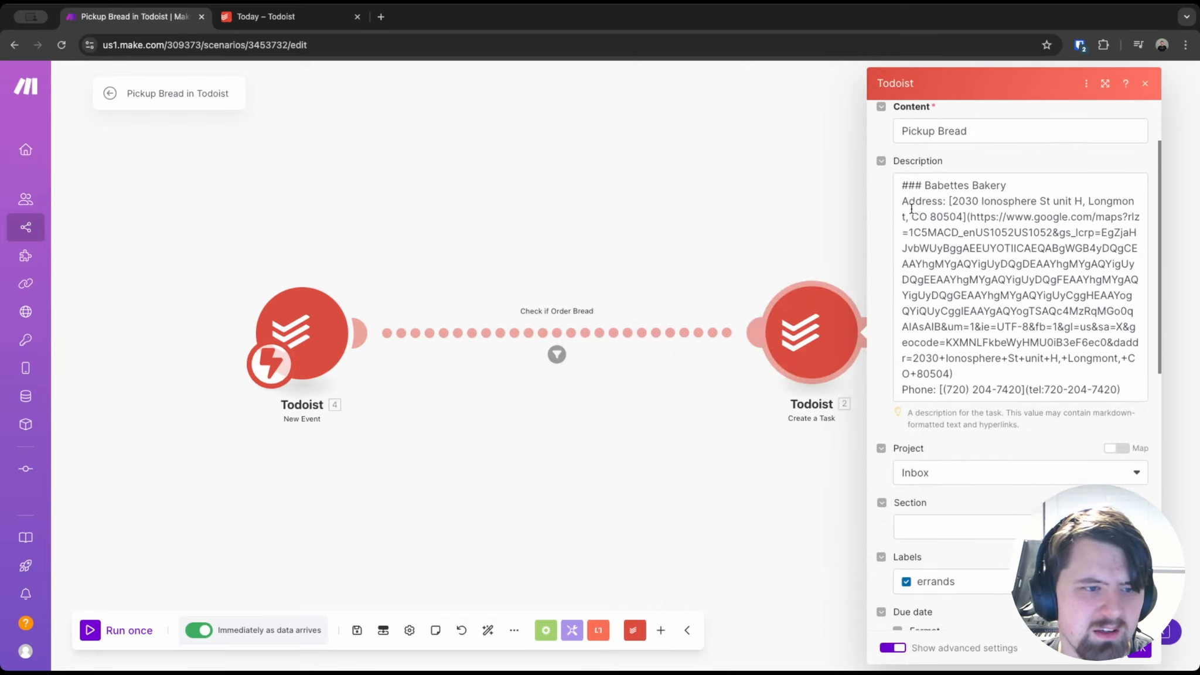
drag(901, 186, 1143, 399)
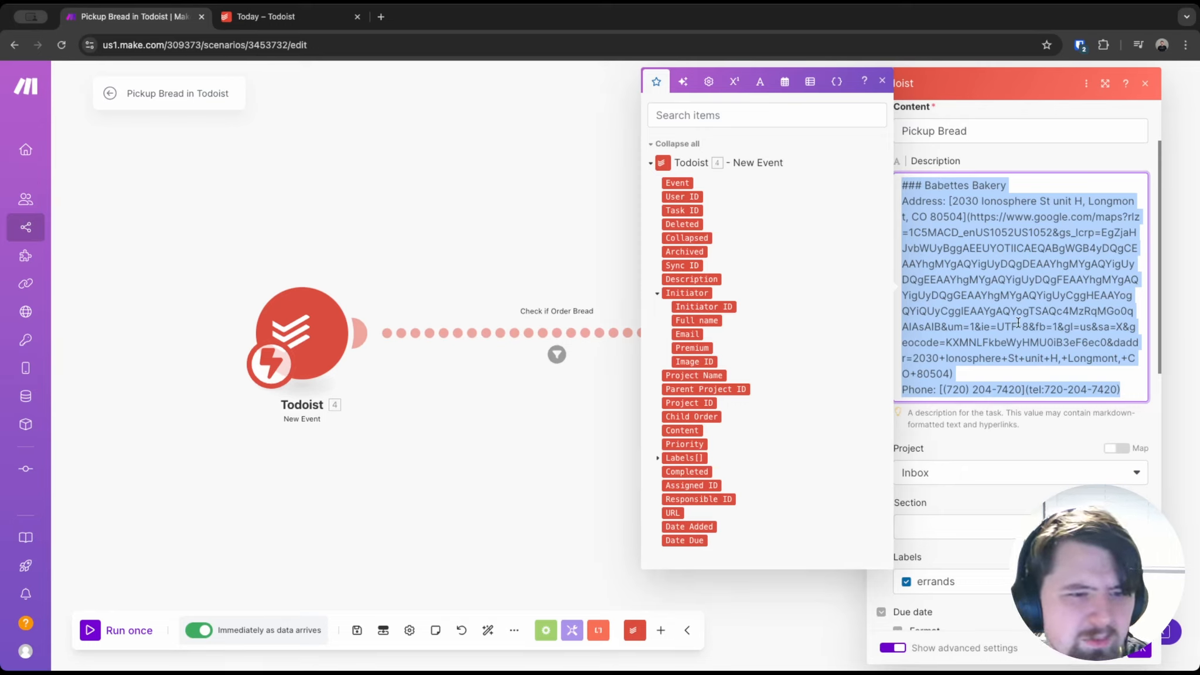
click(1023, 256)
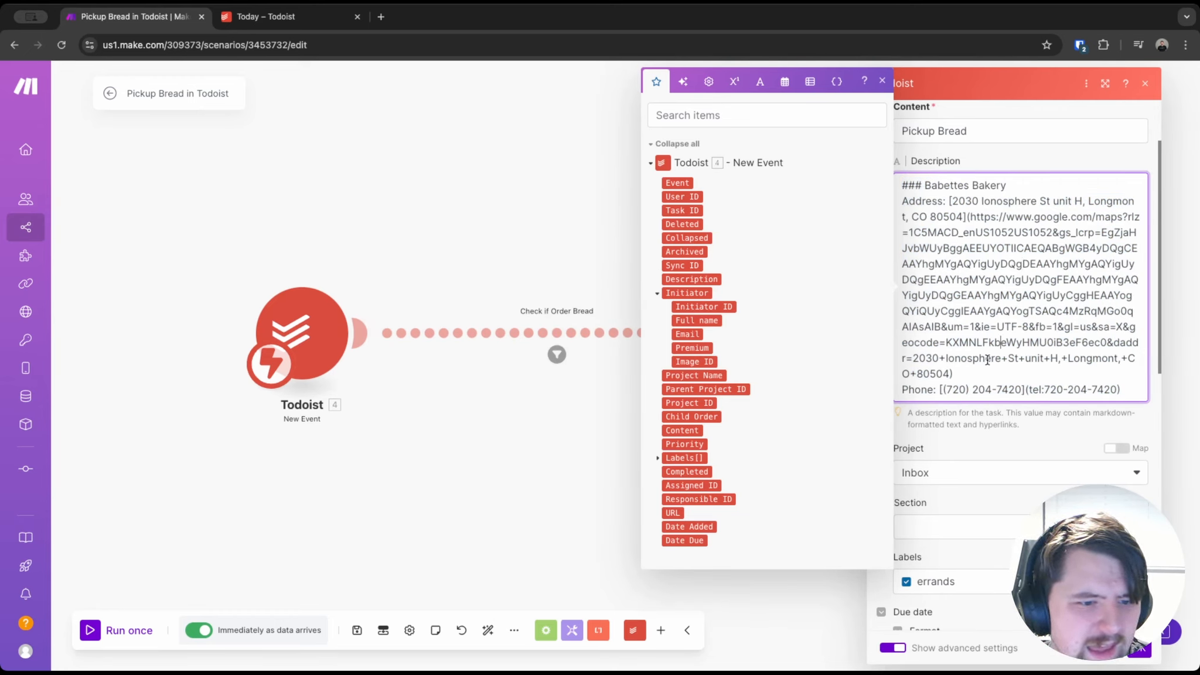
drag(940, 197, 1105, 225)
click(998, 200)
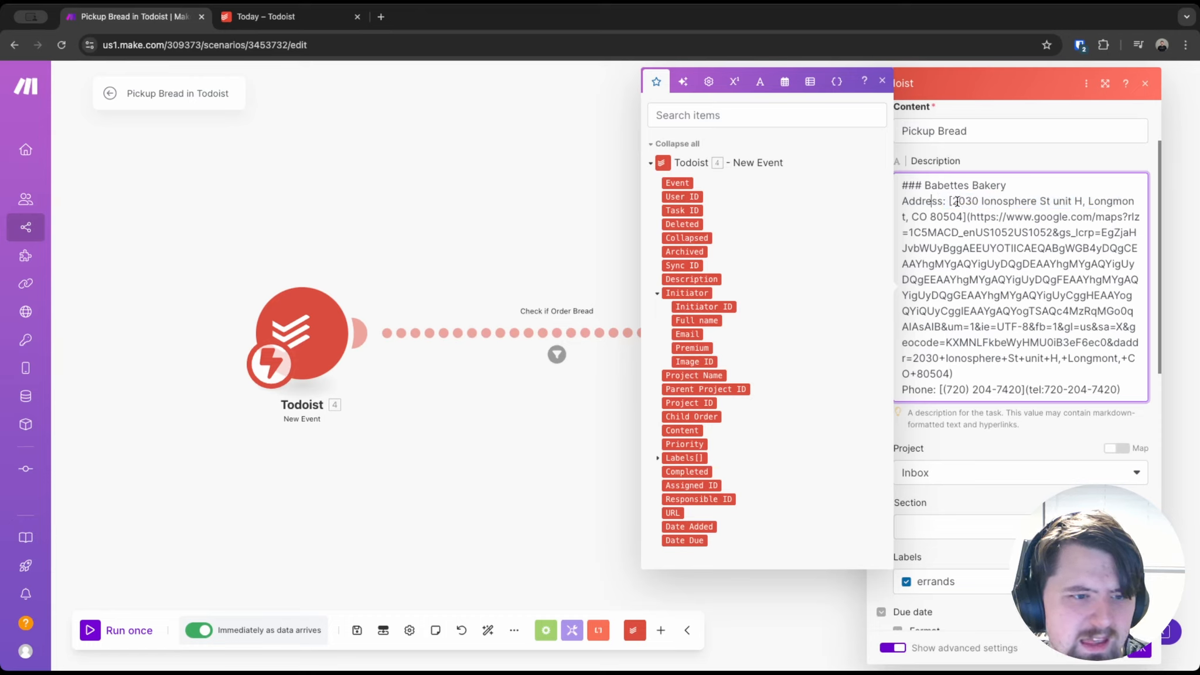
drag(957, 202, 1137, 203)
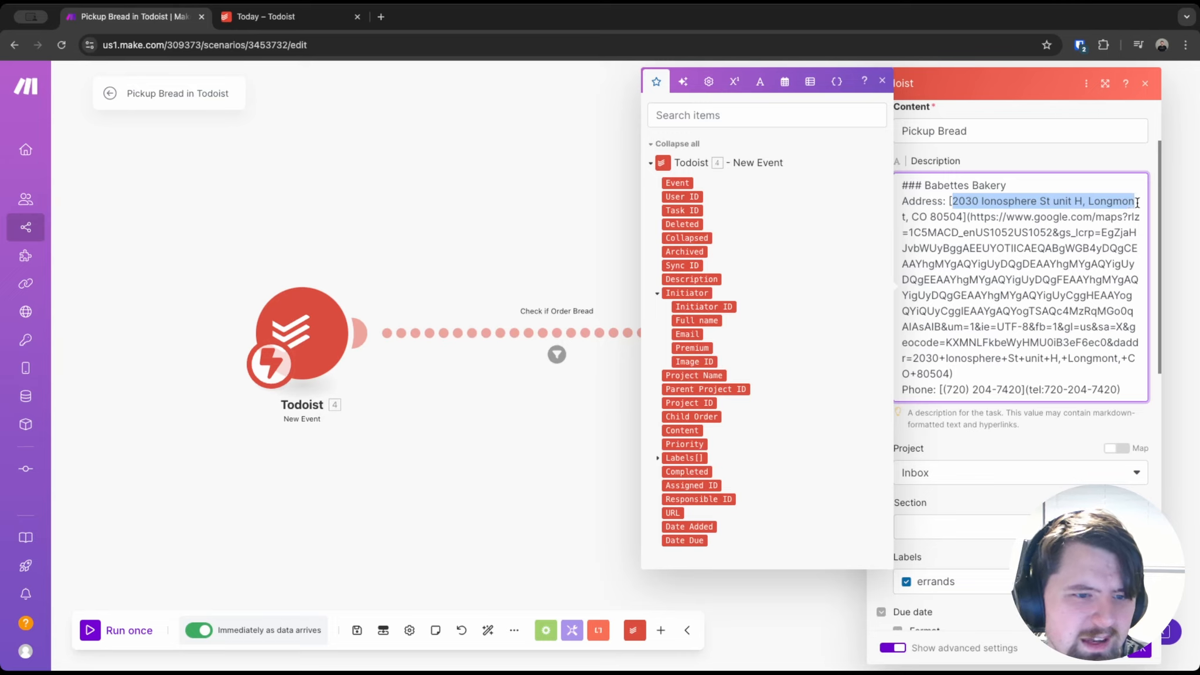
click(1015, 218)
drag(971, 217, 1127, 354)
click(1059, 347)
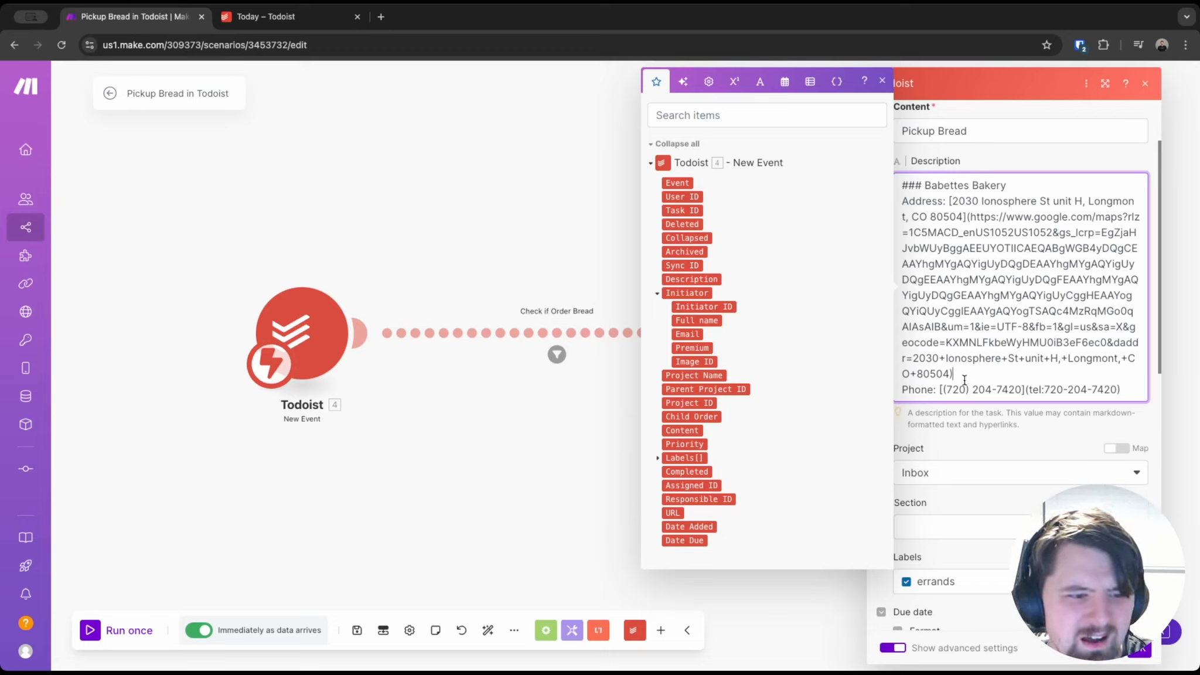
drag(940, 389, 1121, 390)
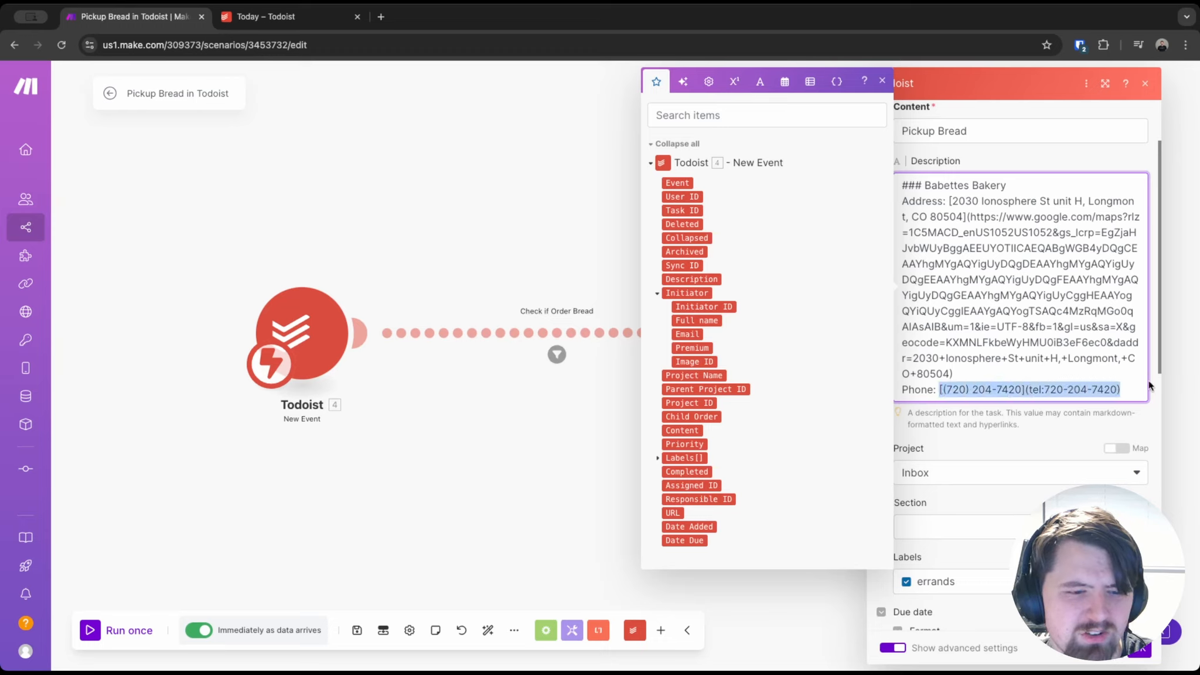
click(963, 398)
drag(952, 390, 1016, 384)
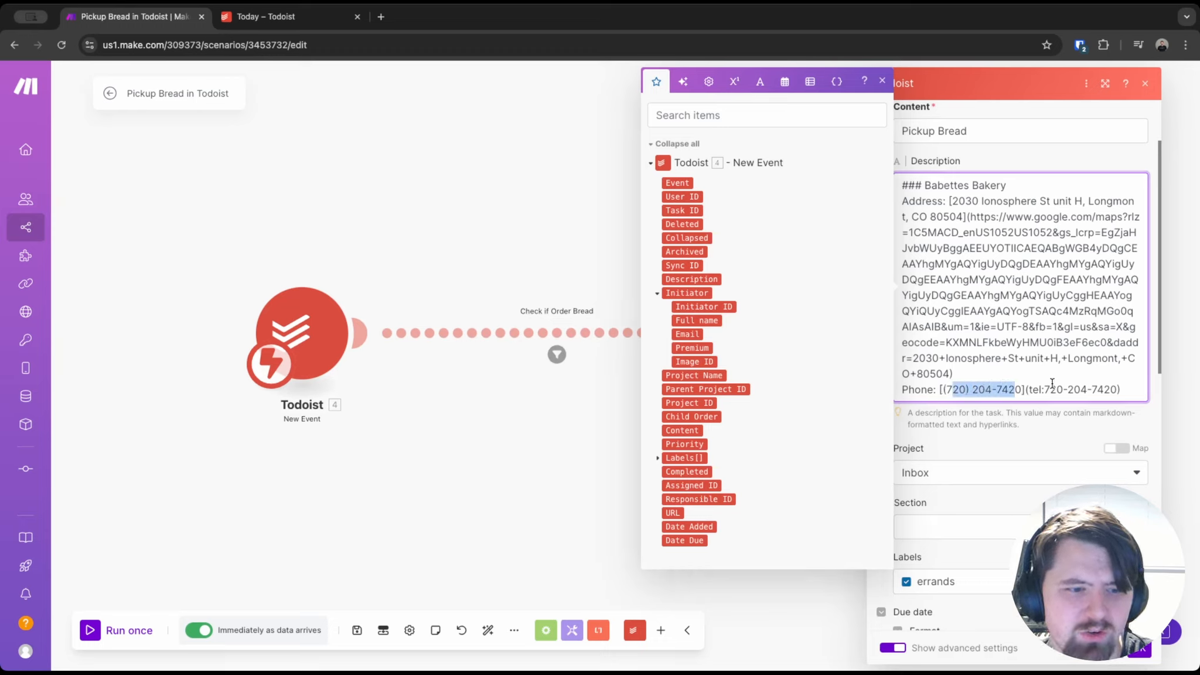
drag(1118, 390, 1038, 388)
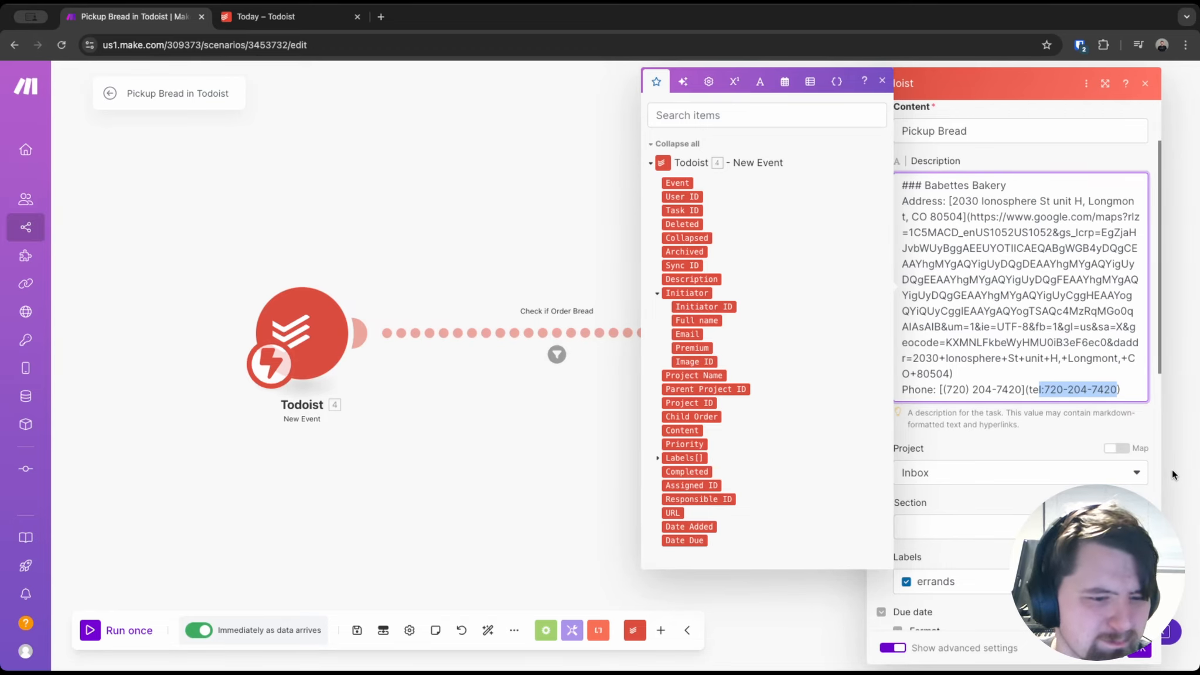
click(1091, 445)
Review the project, section and label settings of the Create a Task module
scroll(1067, 458, down, 4)
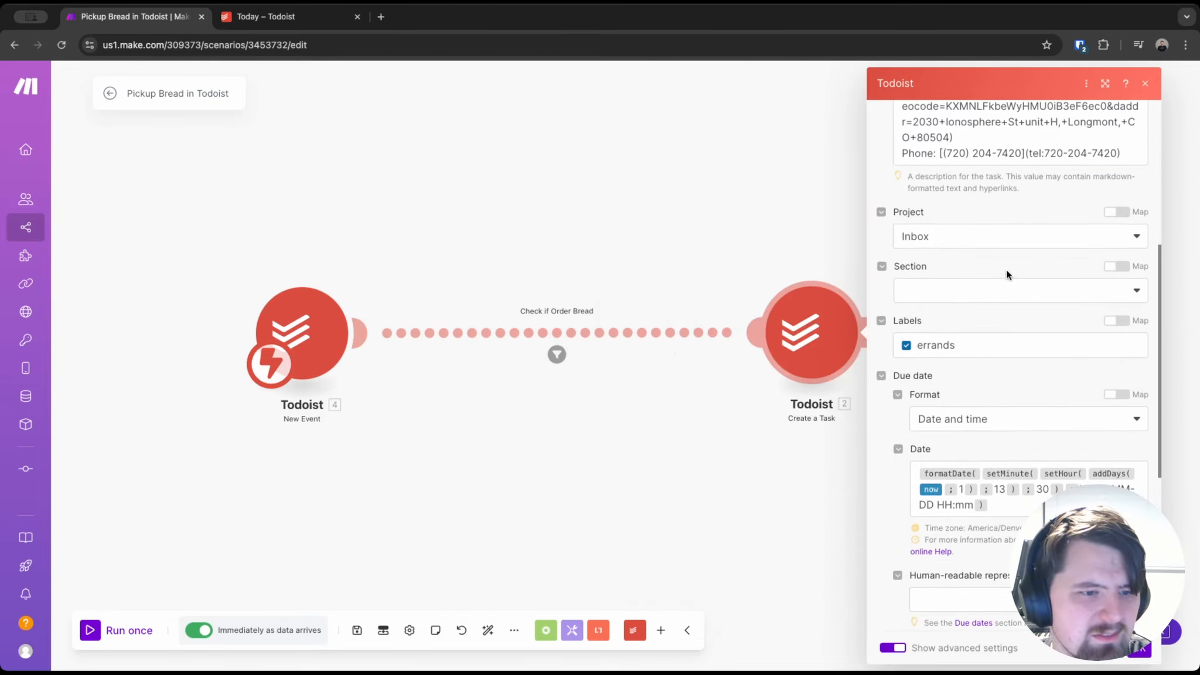
click(952, 235)
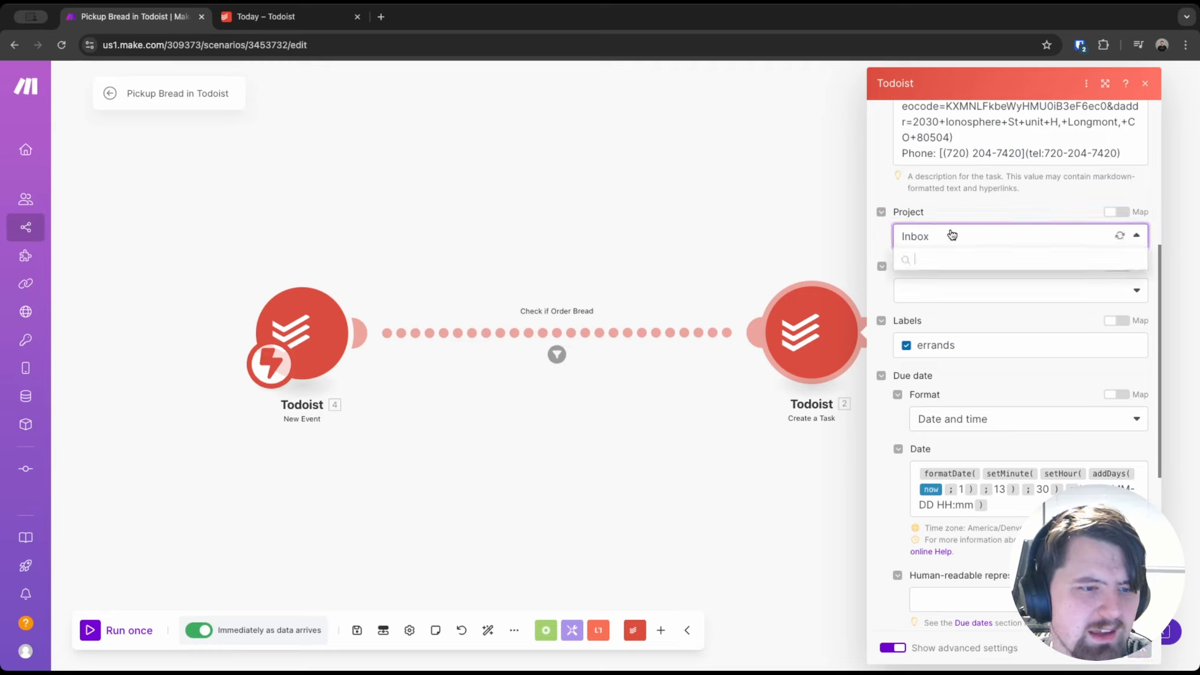
click(917, 237)
scroll(977, 356, down, 2)
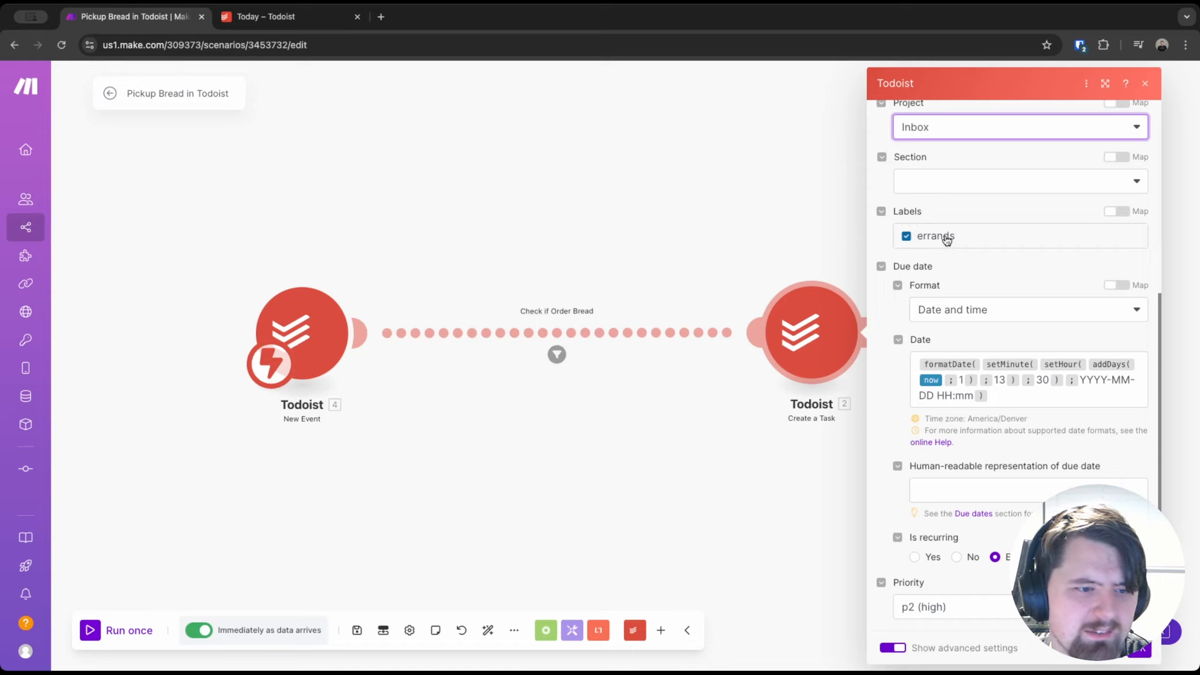
scroll(961, 239, down, 2)
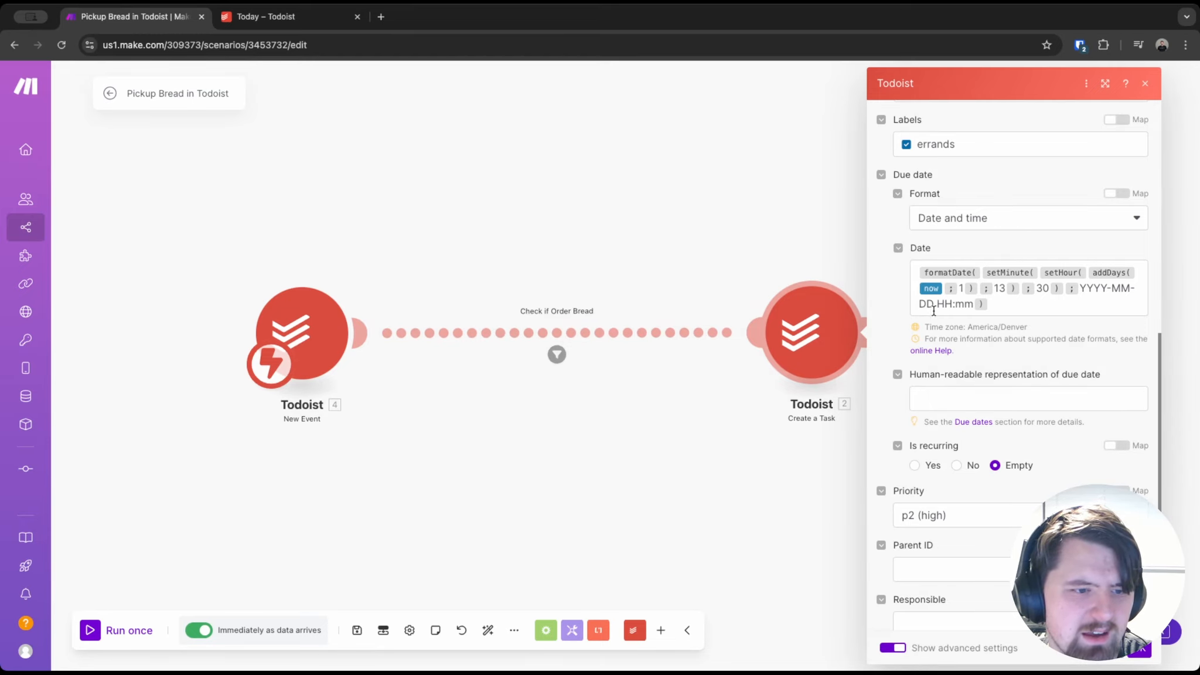
Examine the due date formula, checking its nested date functions, its output format and the available date and time functions
click(948, 273)
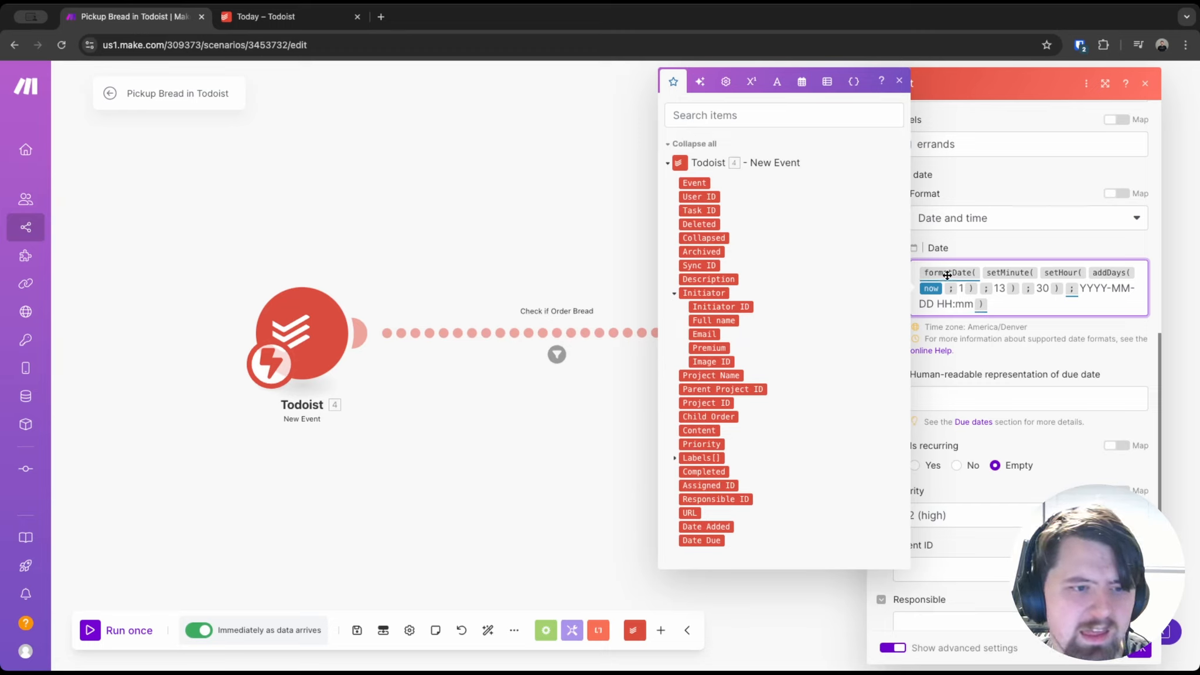
click(800, 81)
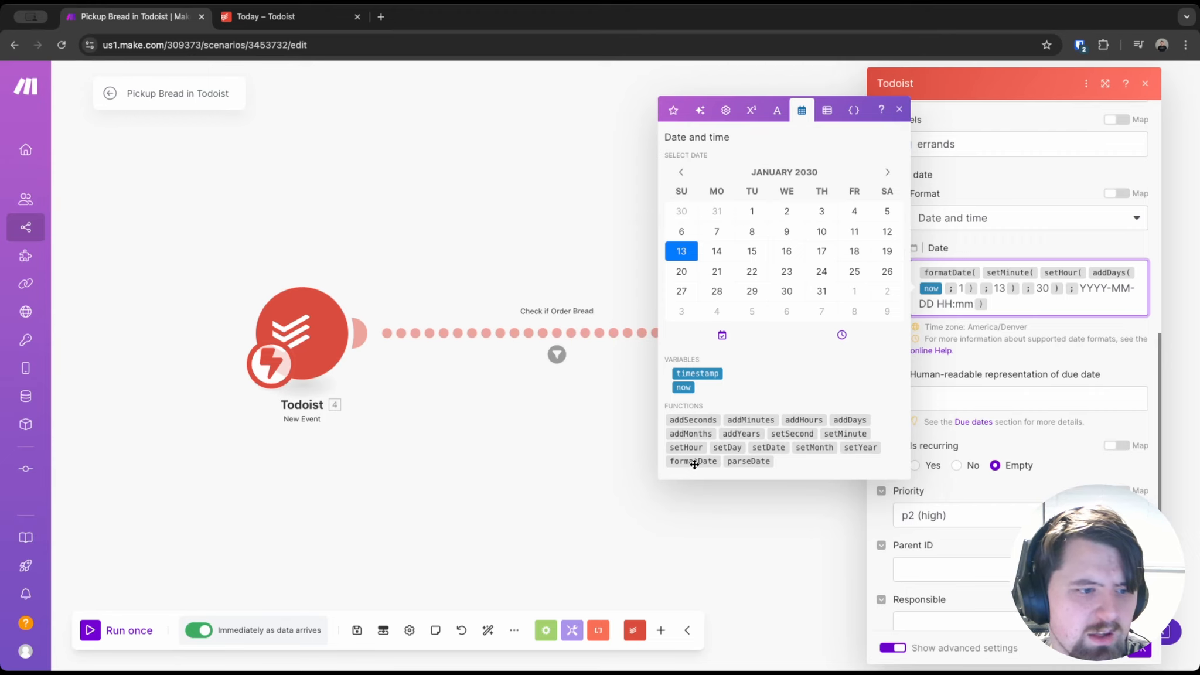
mouse_move(694, 464)
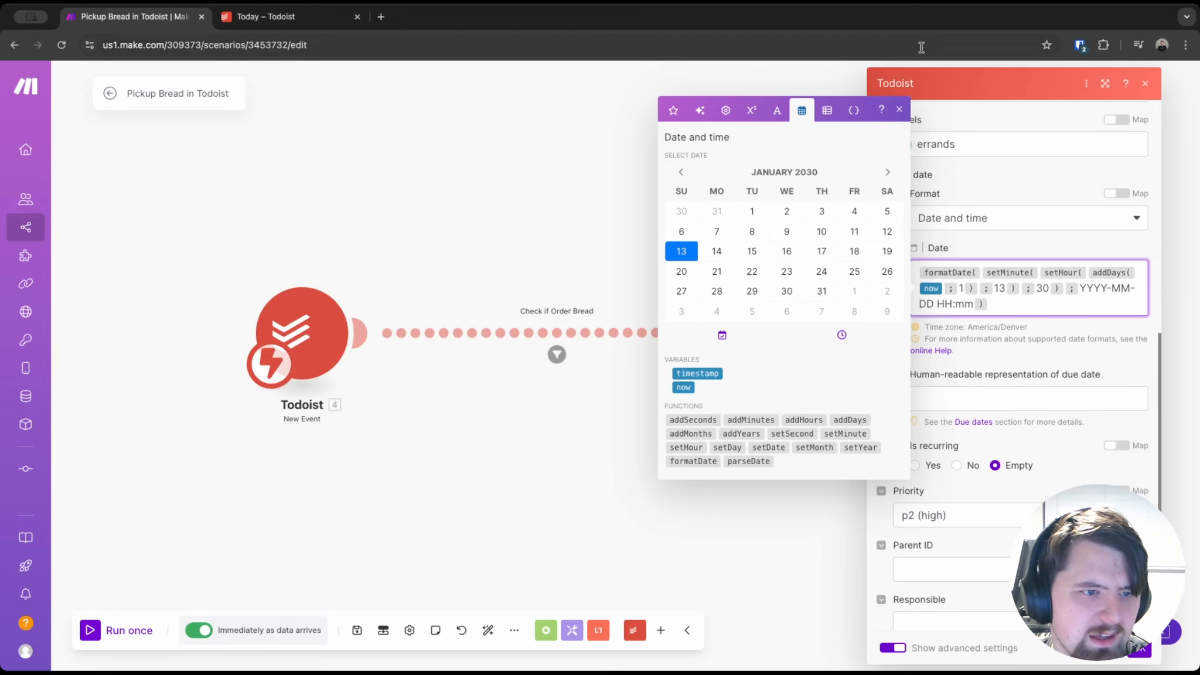
click(899, 109)
click(1014, 303)
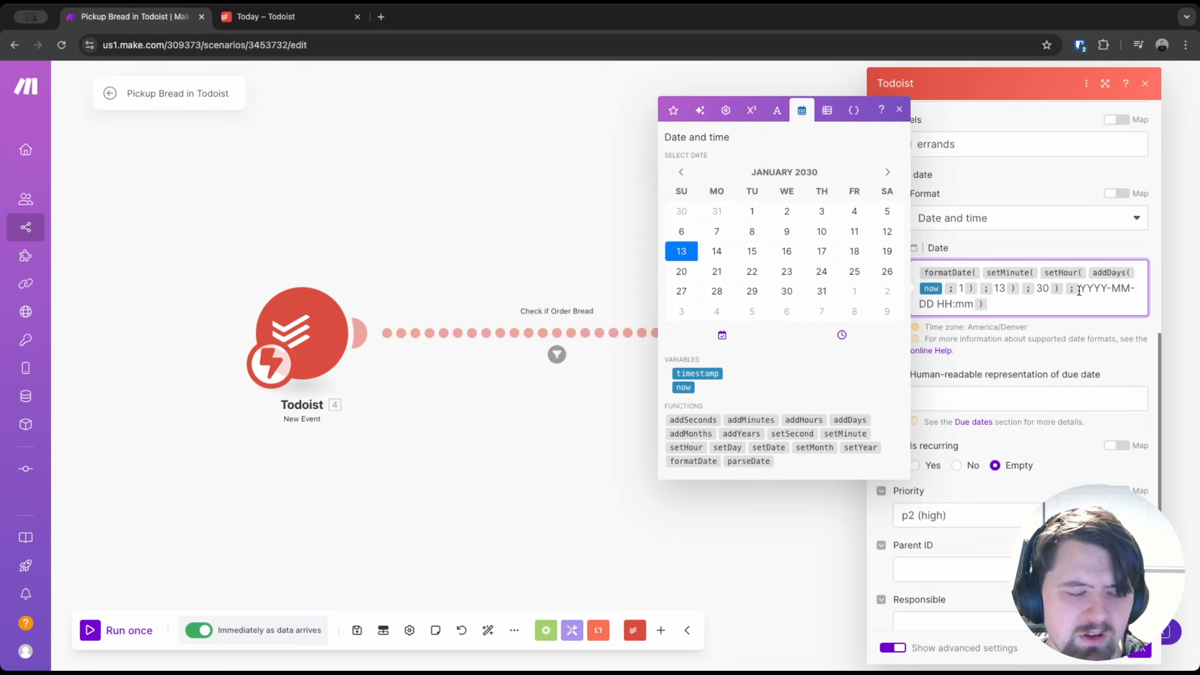
drag(1079, 291, 1128, 293)
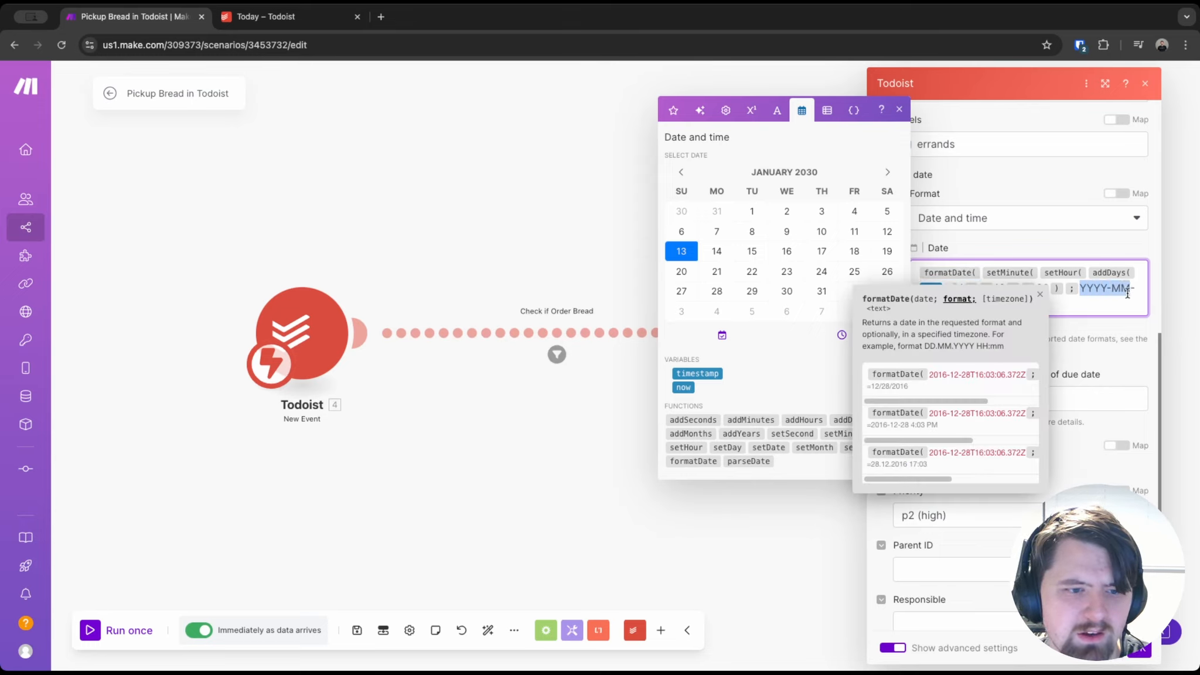
click(1111, 300)
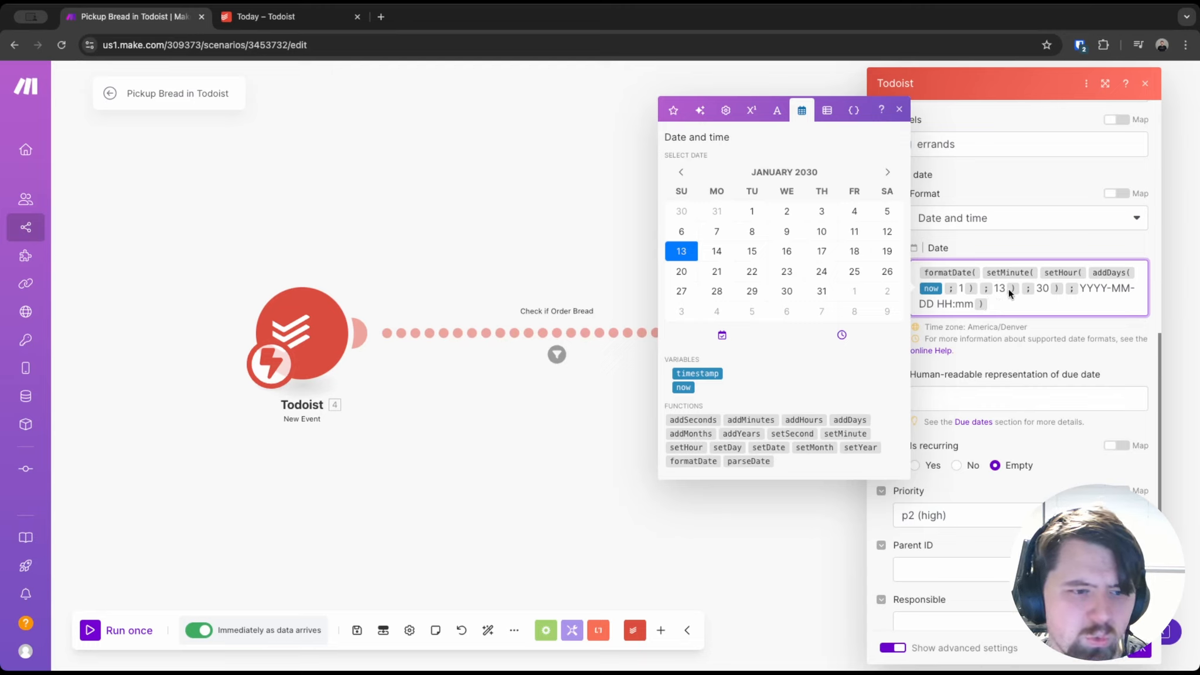
mouse_move(1036, 273)
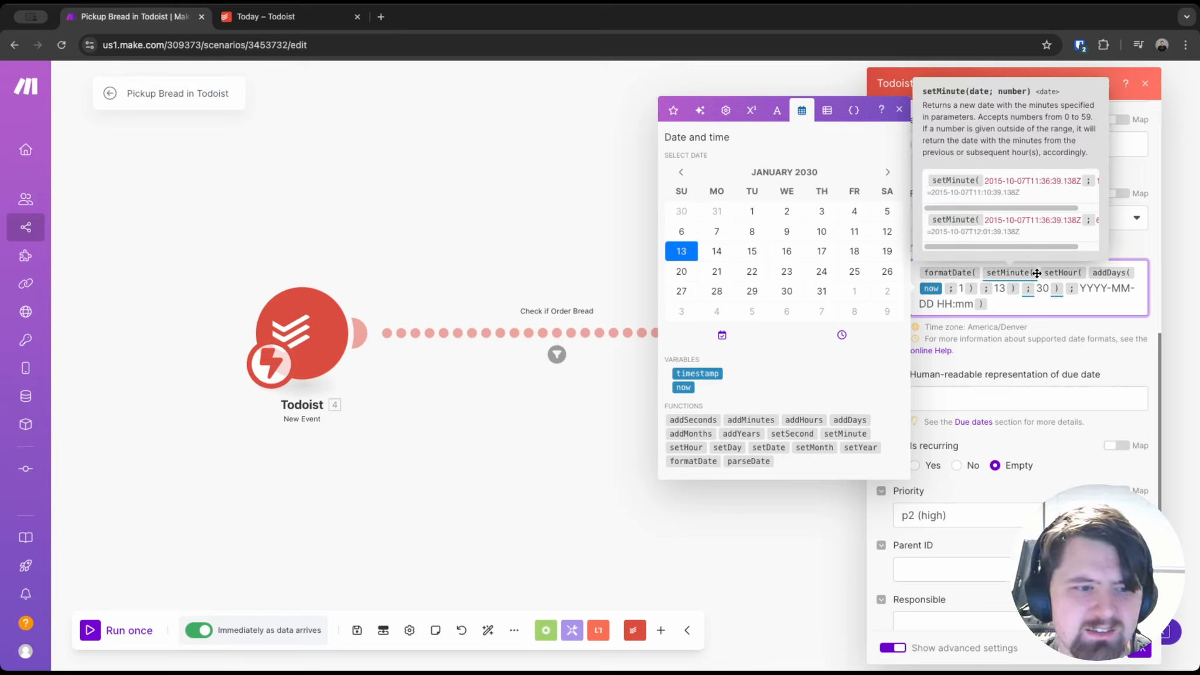
click(954, 209)
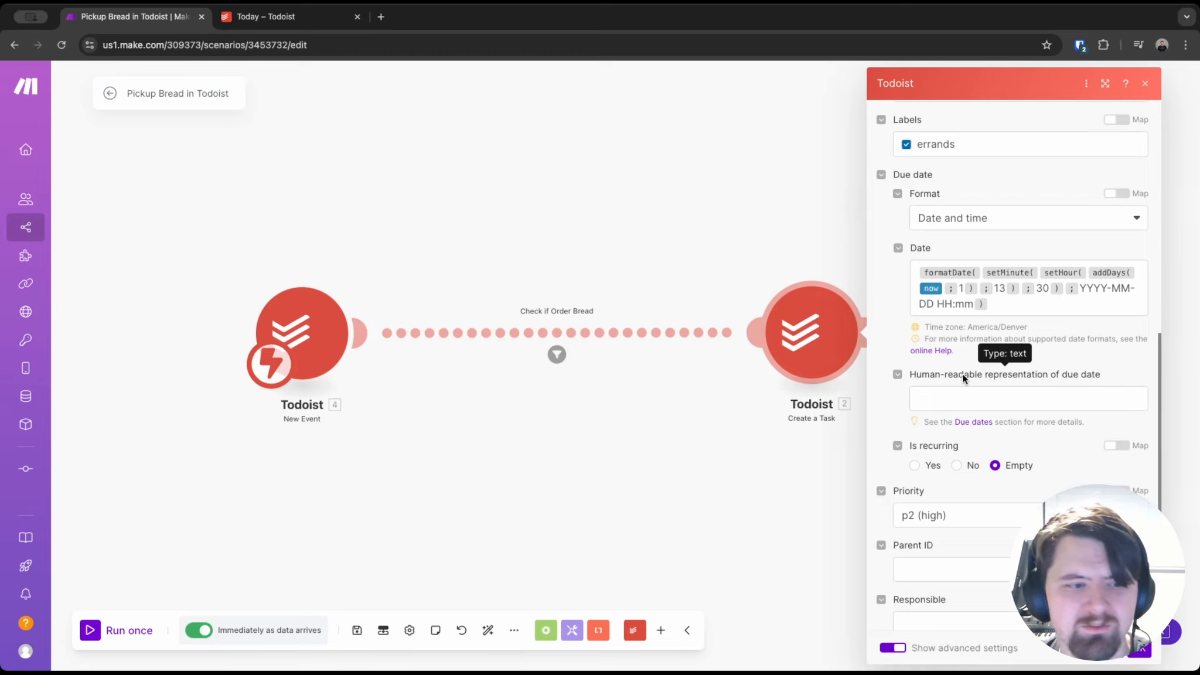
Check the due date's time zone and the task's priority, and accept the Create a Task module's settings
click(1029, 301)
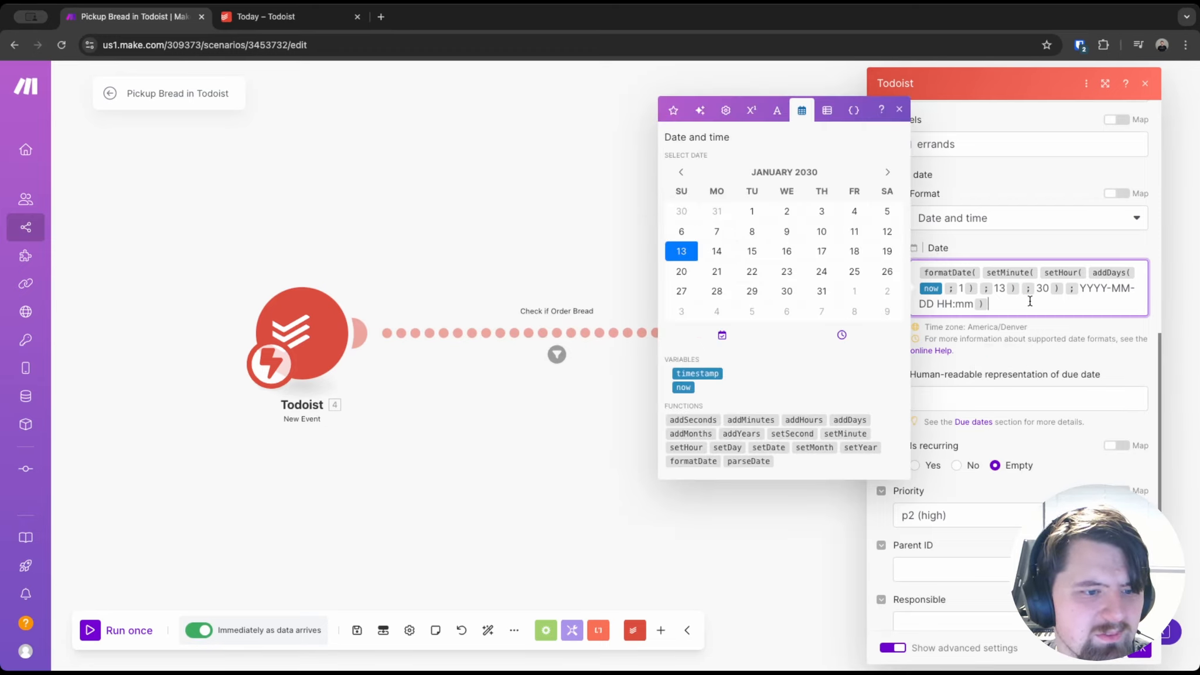
click(1036, 325)
drag(1039, 324, 968, 329)
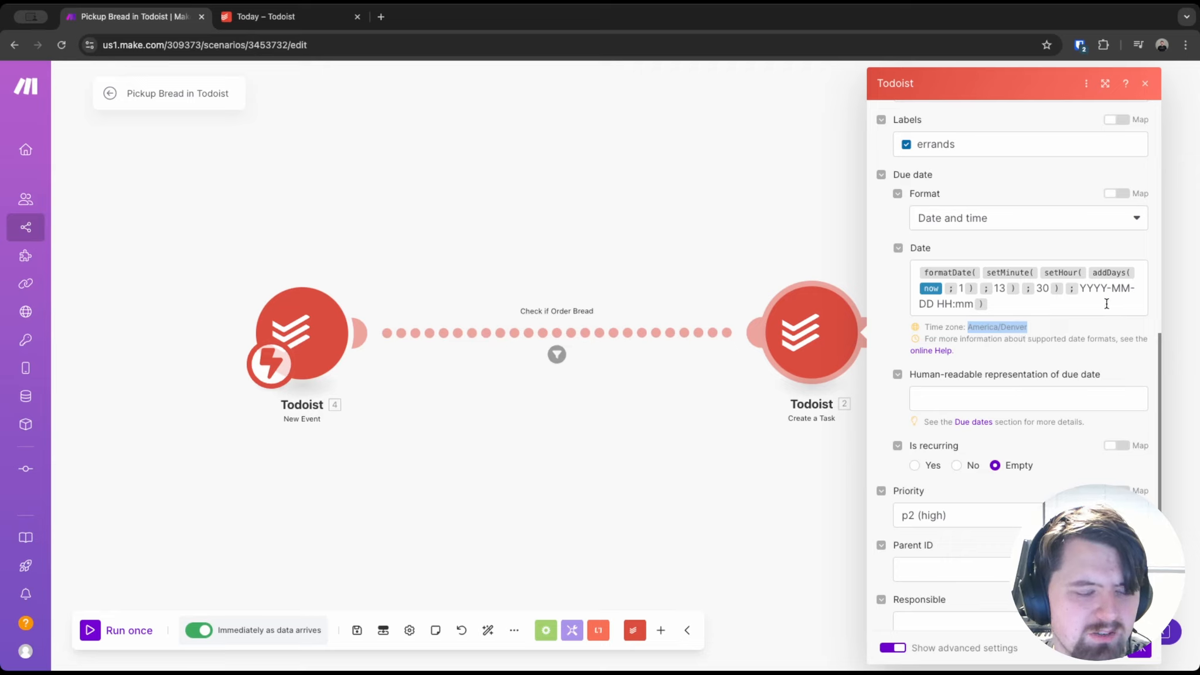
click(1099, 327)
scroll(1099, 327, down, 3)
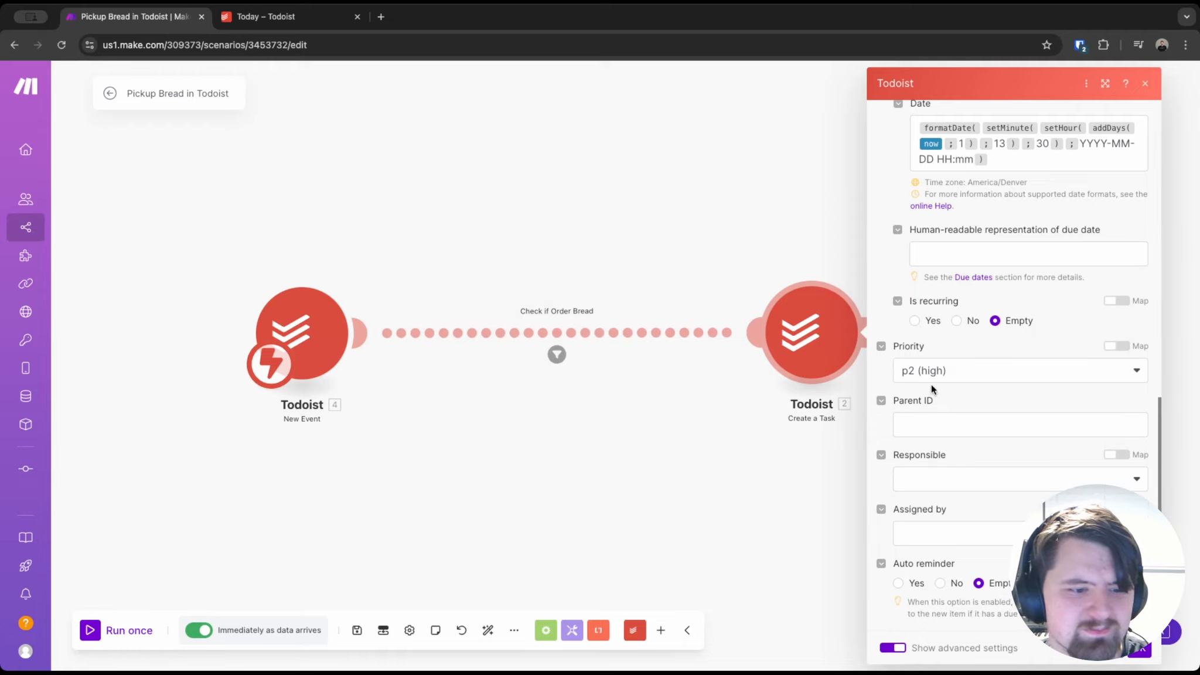
click(1149, 653)
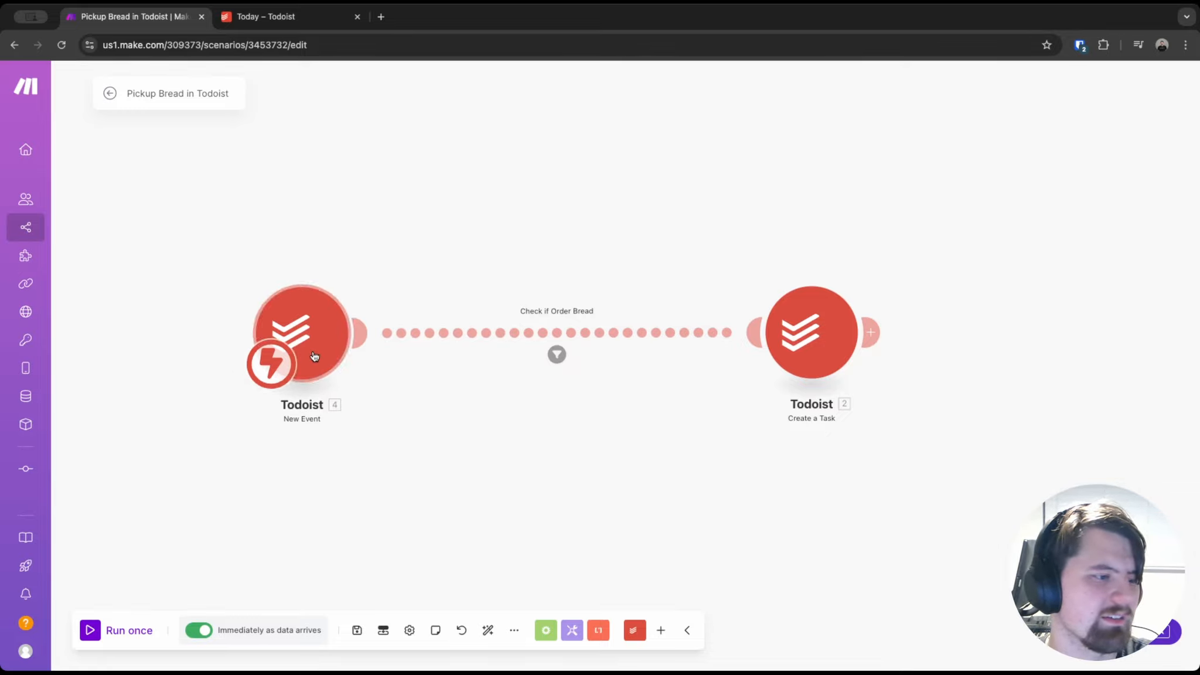
Check the New Event trigger's schedule setting and attached webhook, and close both dialogs without changes
click(272, 373)
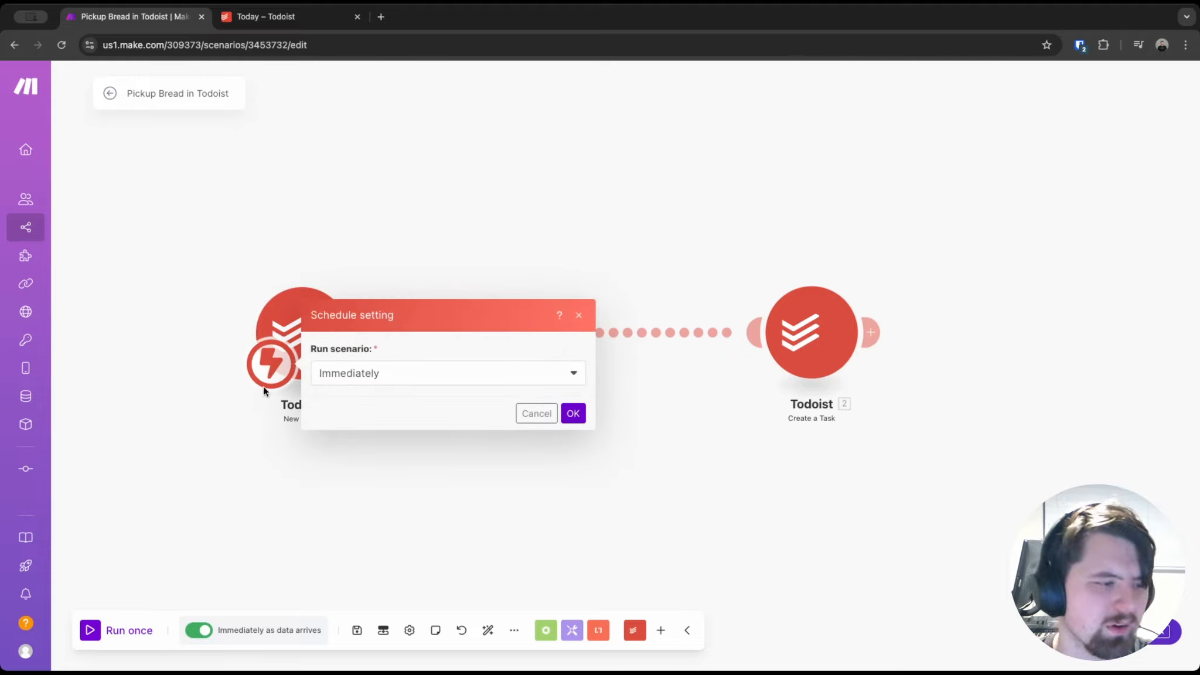
click(285, 326)
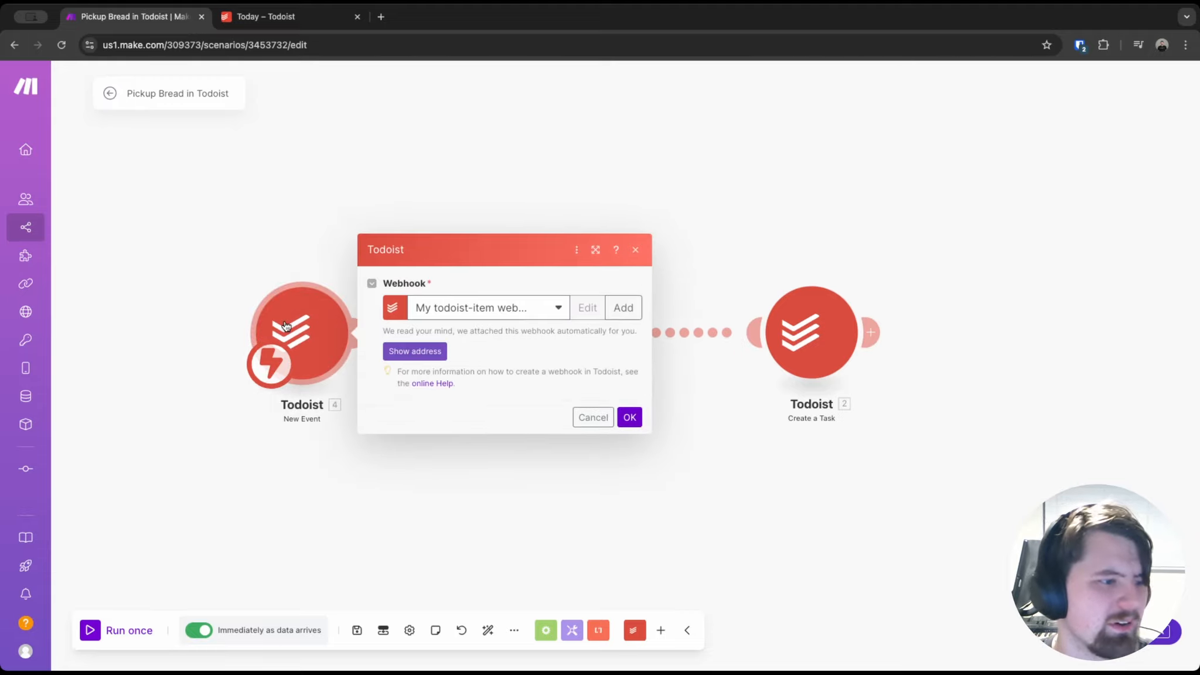
click(270, 366)
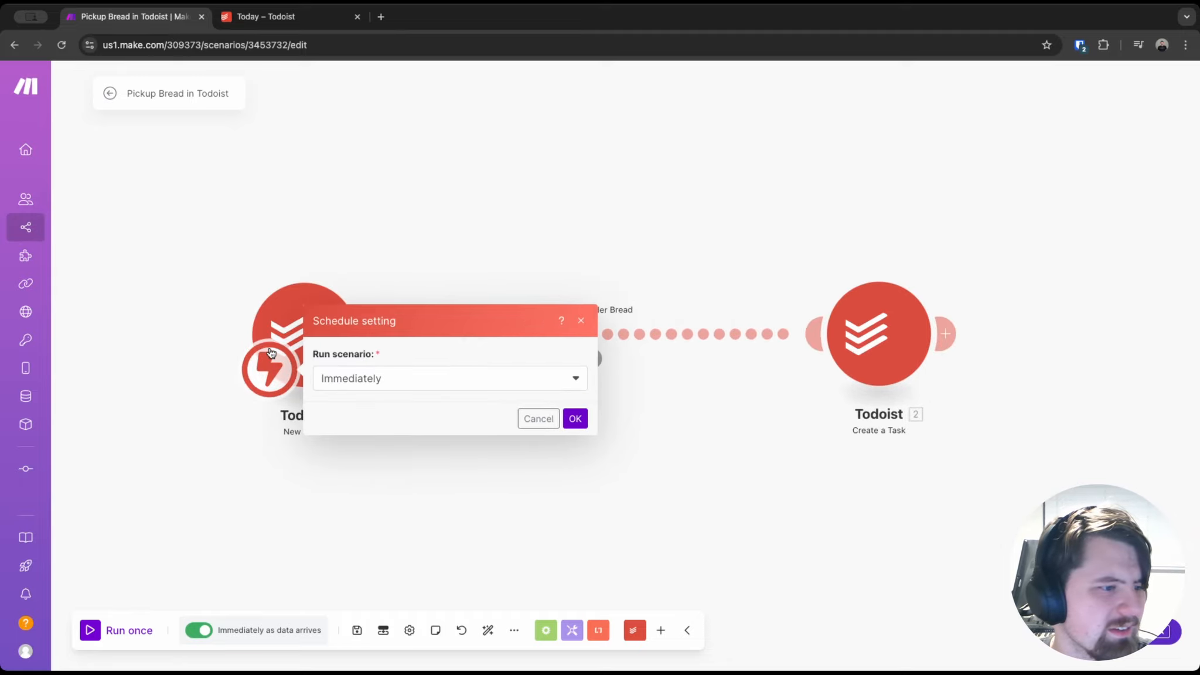
click(157, 241)
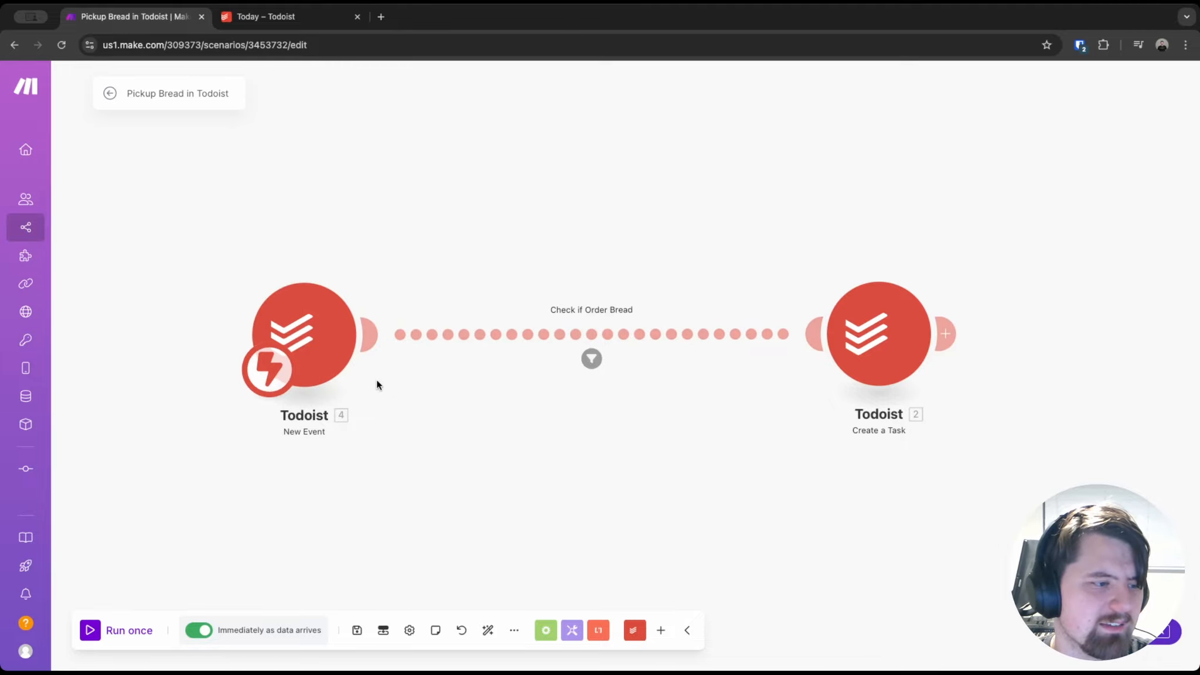
click(340, 361)
click(116, 266)
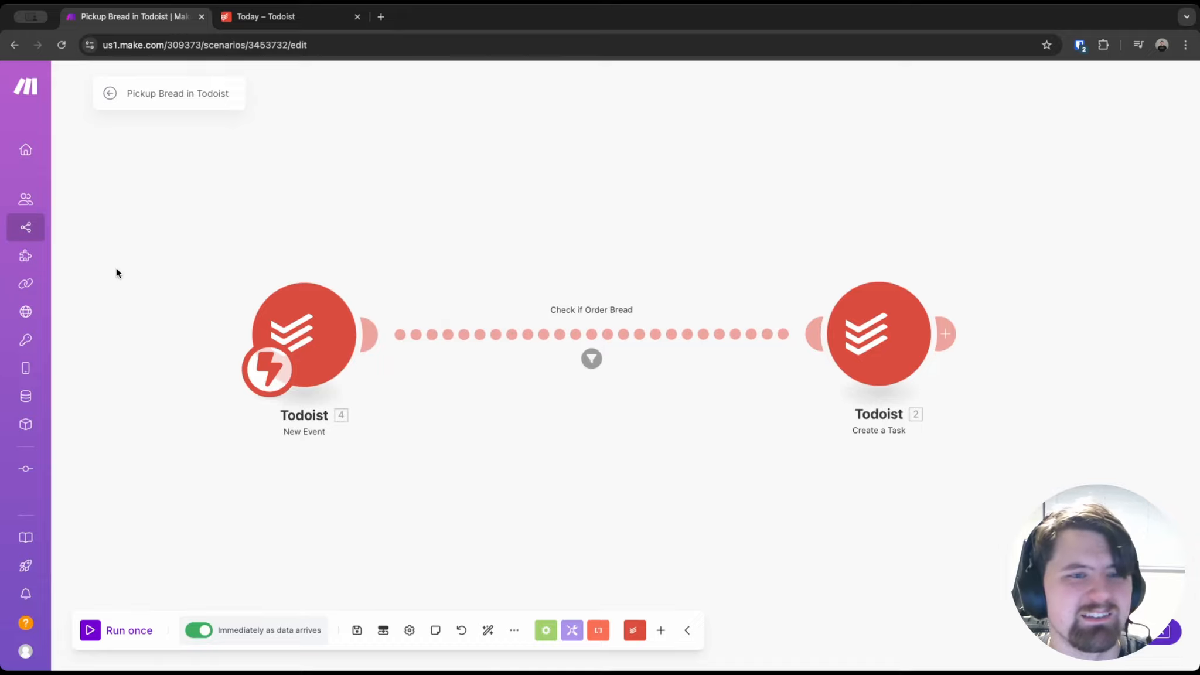
Switch to Todoist, add an "Order Bread" task due today, and mark it complete in the Inbox
click(269, 20)
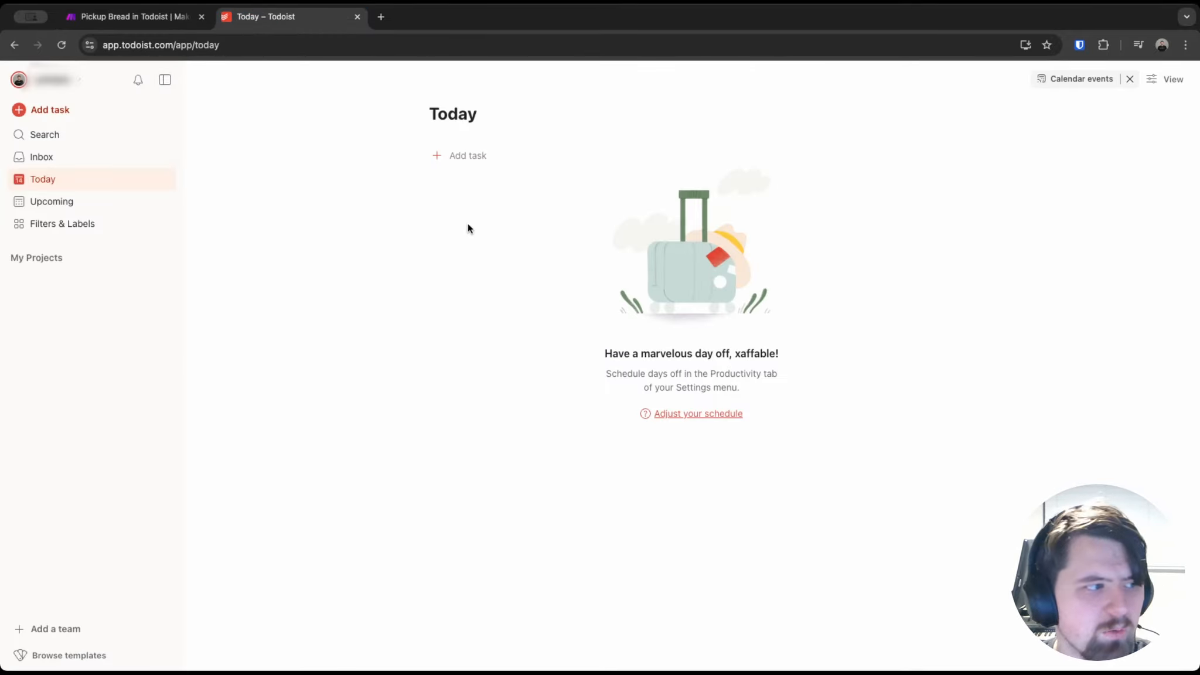
click(473, 155)
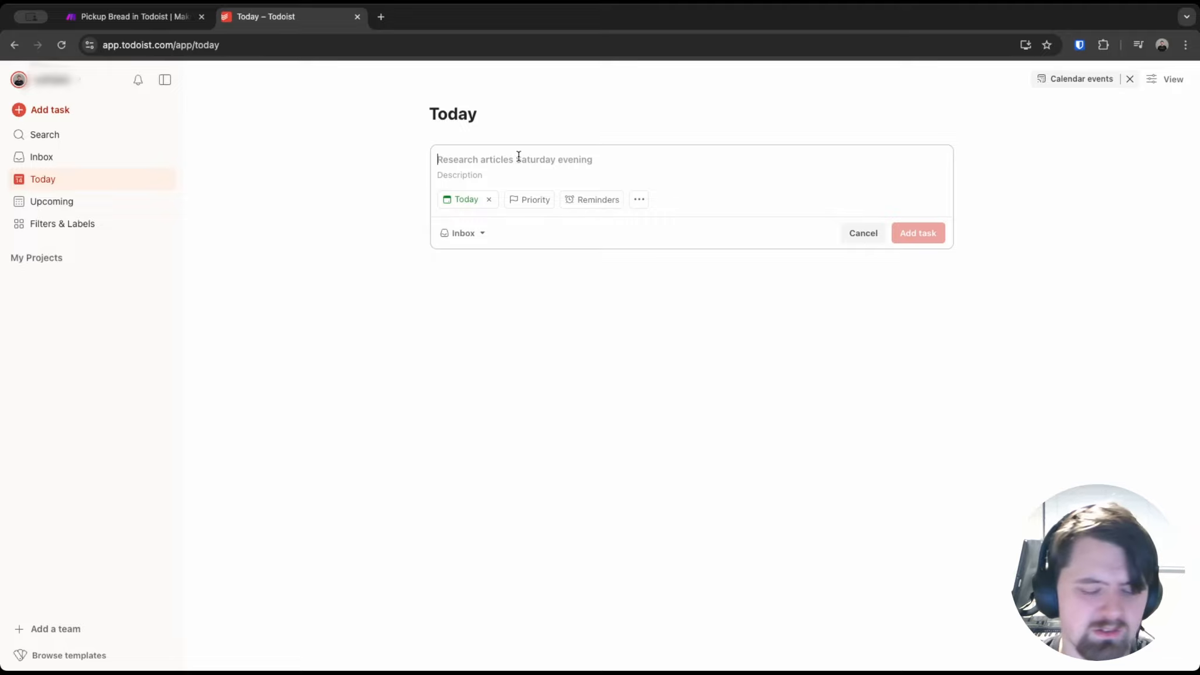
text(Order Bread)
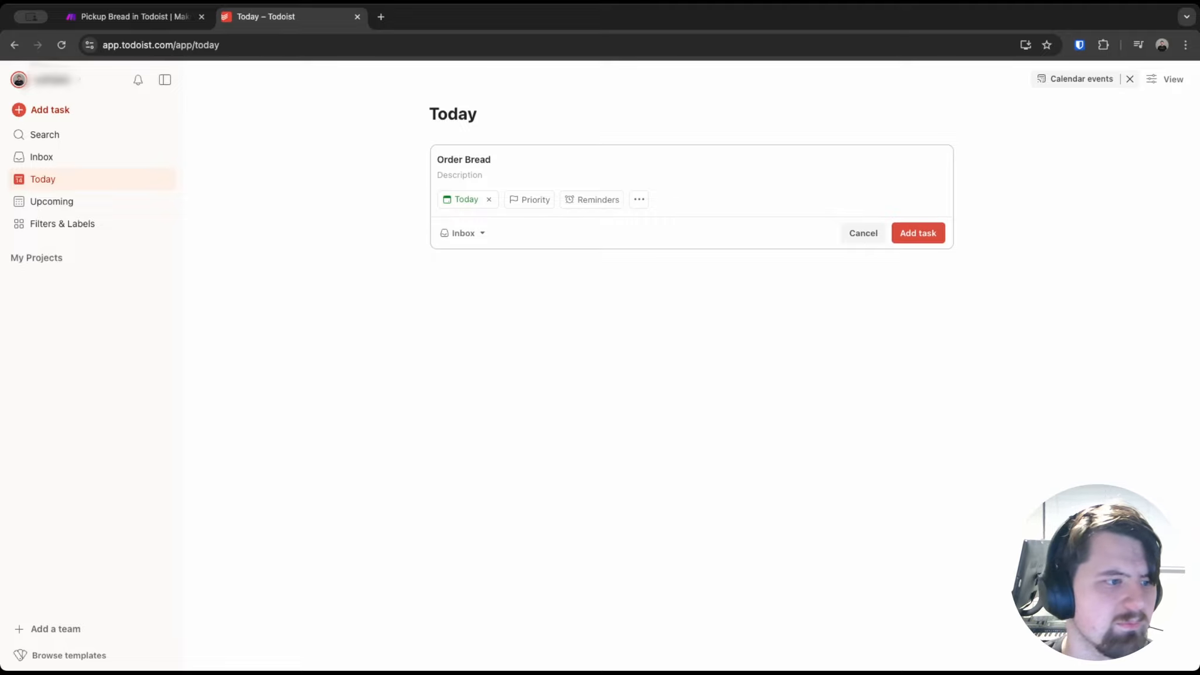
key(Return)
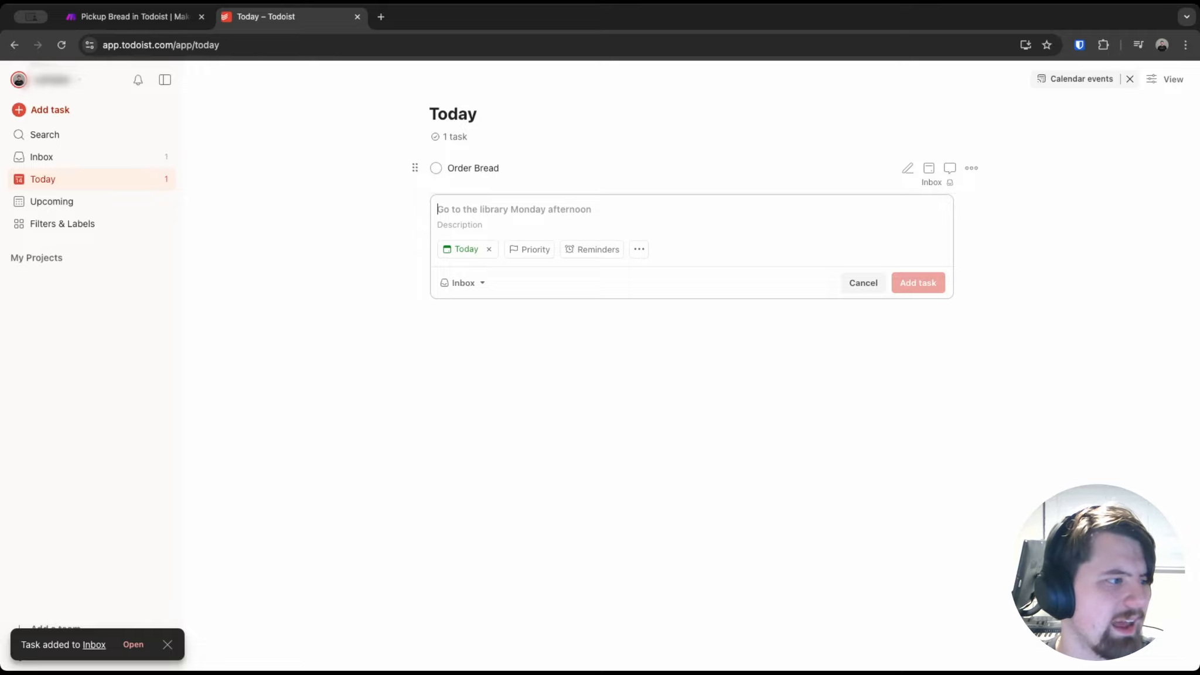
click(89, 157)
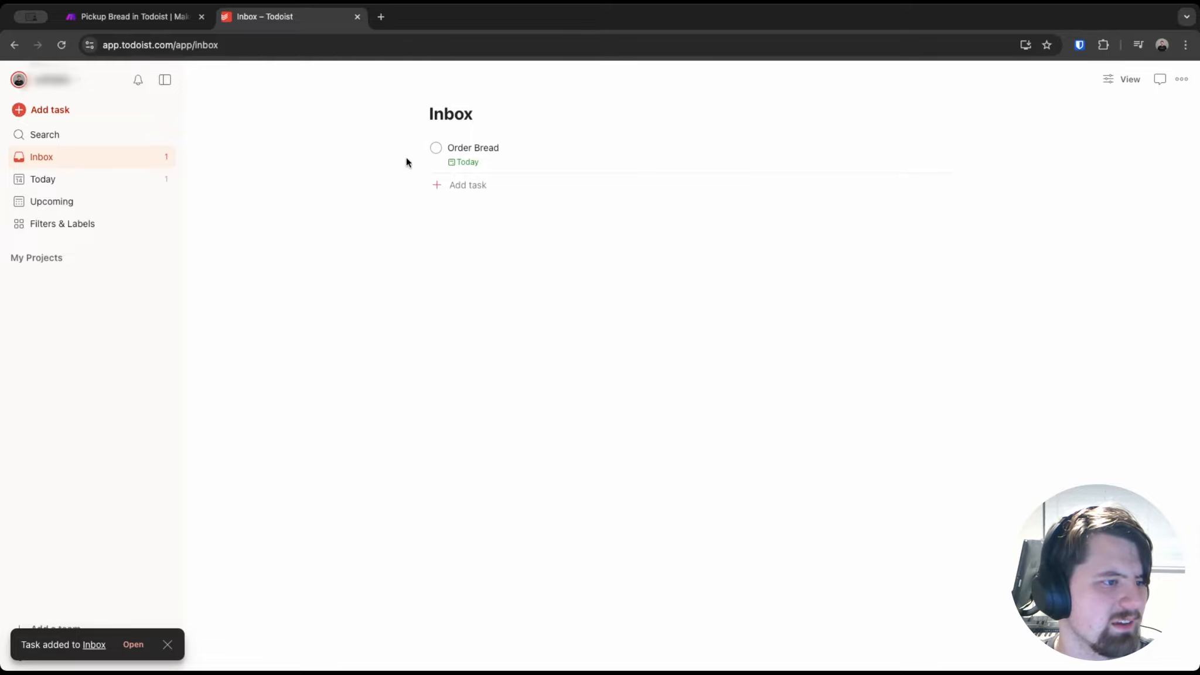
click(435, 148)
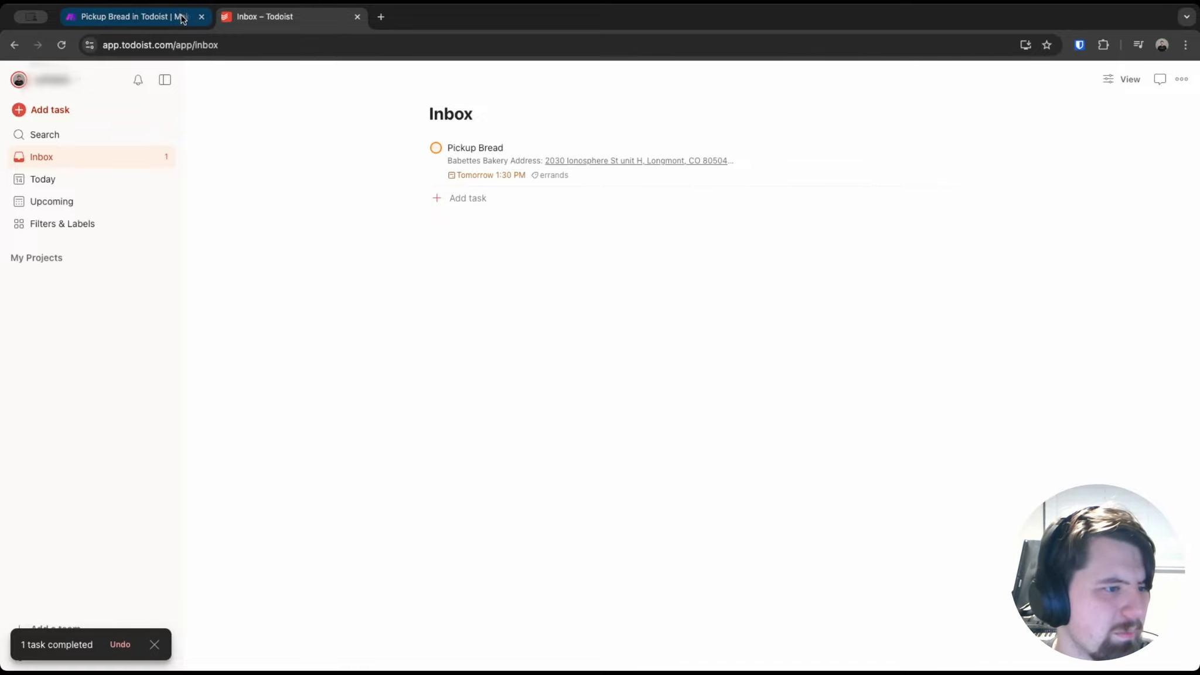
Open the Pickup Bread task and examine its description, address and phone links, due date, priority and label
click(479, 165)
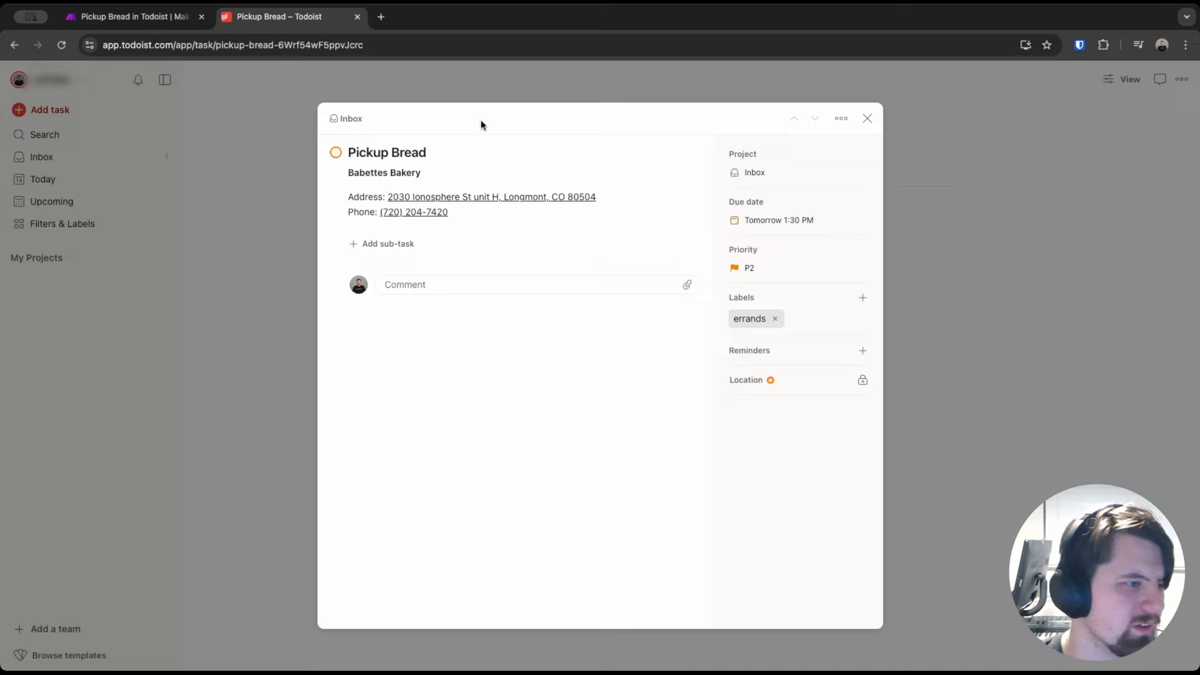
click(434, 169)
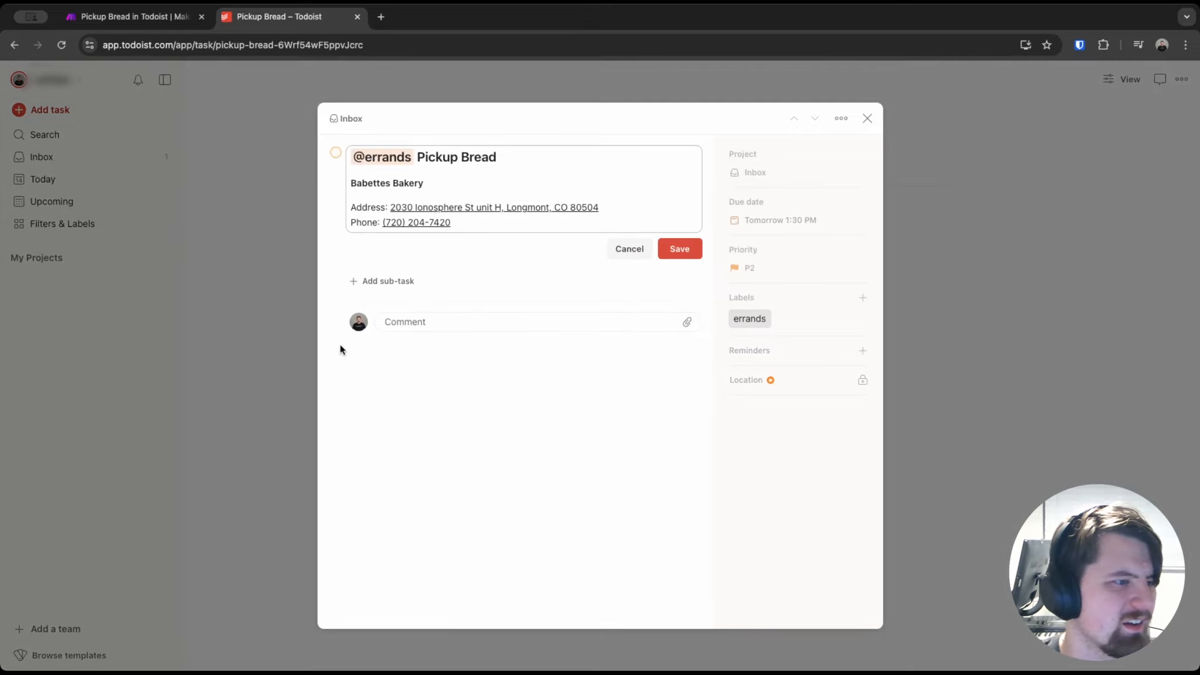
click(404, 184)
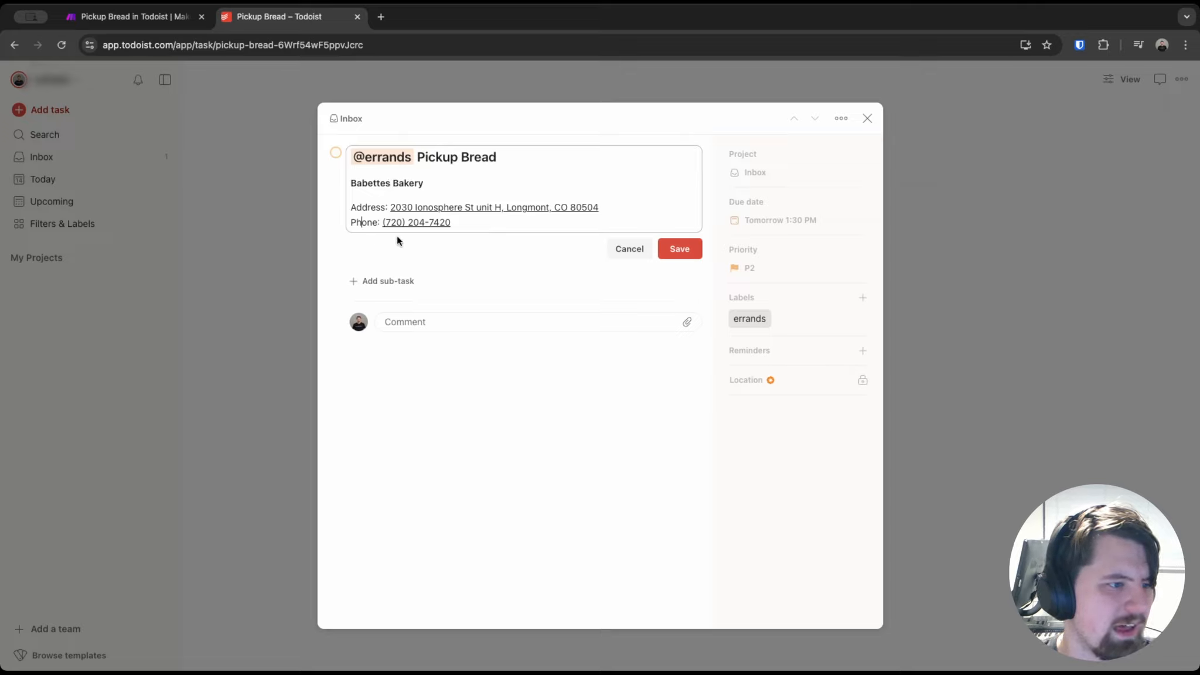
click(464, 222)
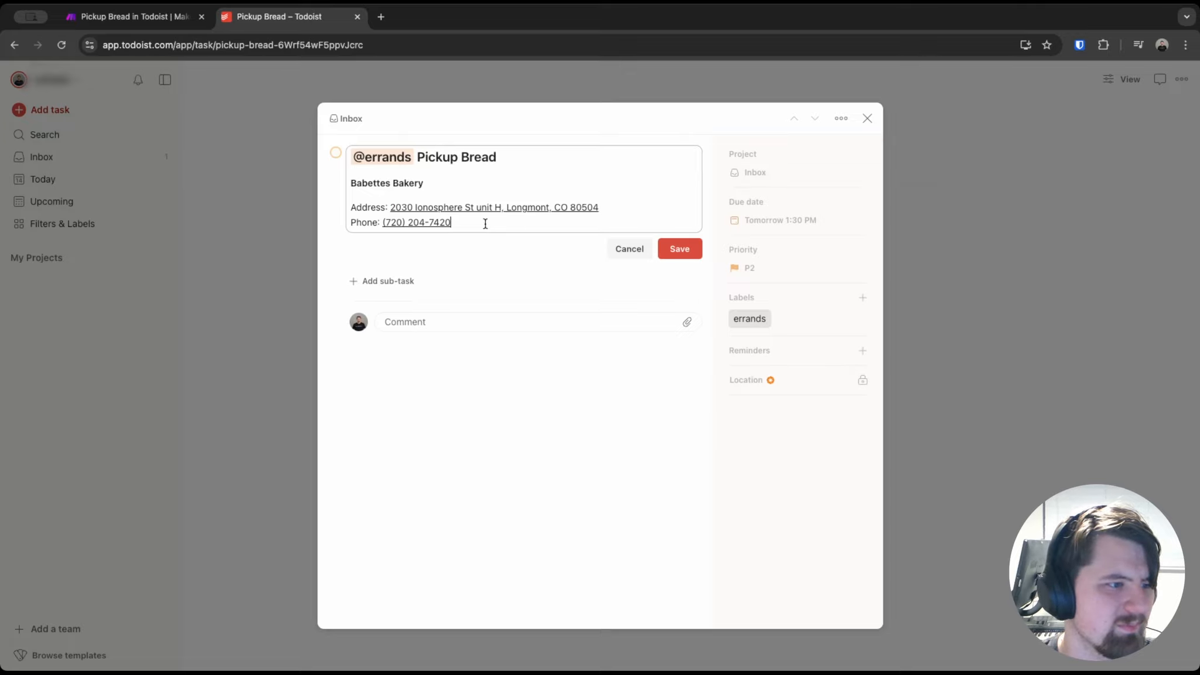